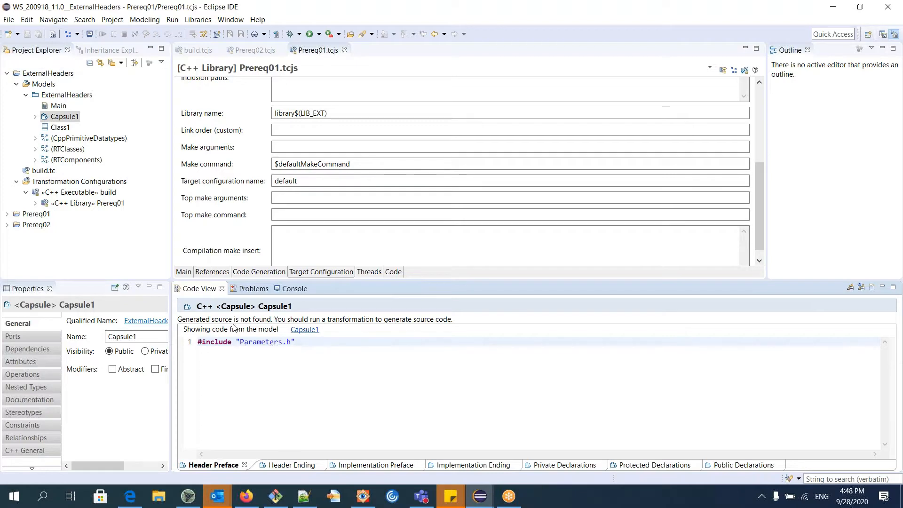
Build the C++ Executable transformation configuration build.tcjs of the ExternalHeaders project.
left_click(100, 193)
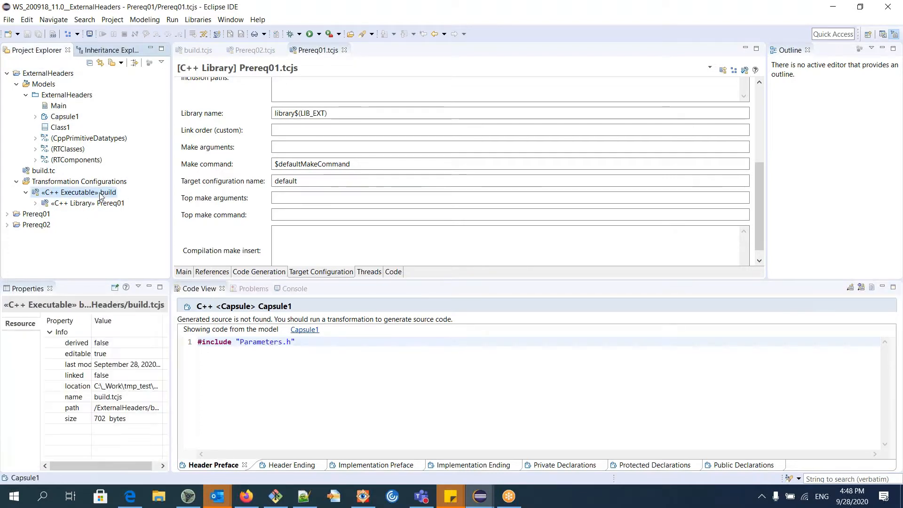
right_click(100, 193)
left_click(123, 317)
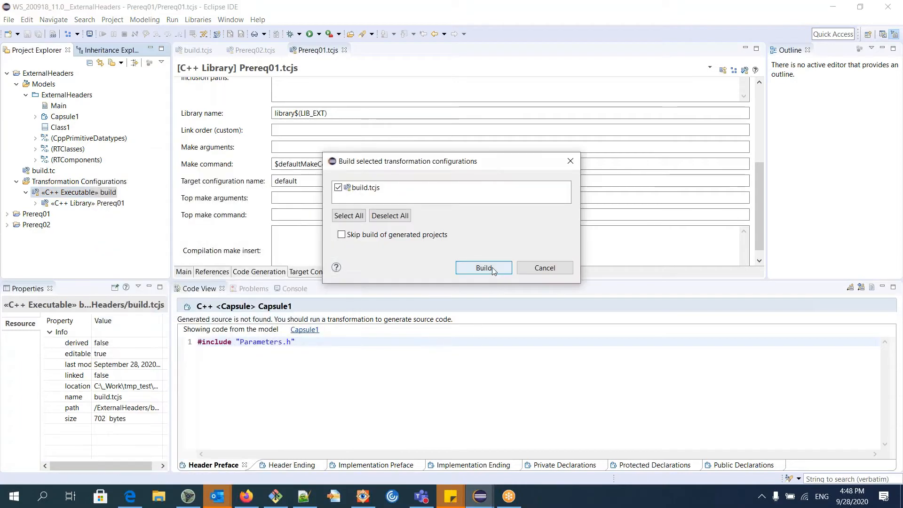
left_click(484, 268)
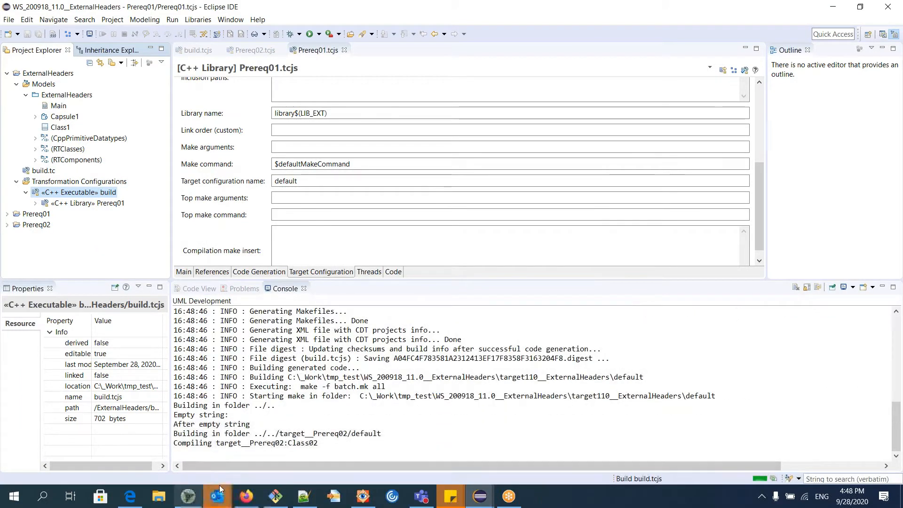
Switch to Notepad++, set the XELENA_102 define in Parameters.h to 18, and save the file.
left_click(305, 497)
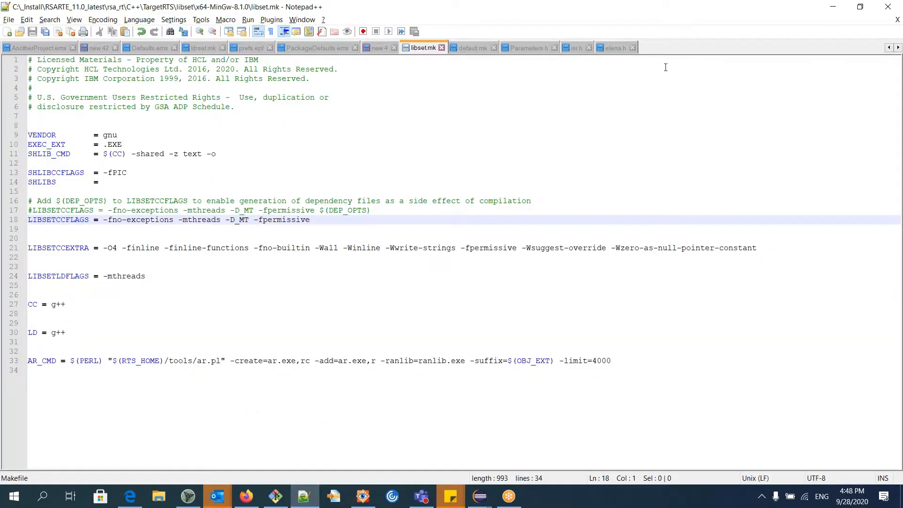
left_click(522, 47)
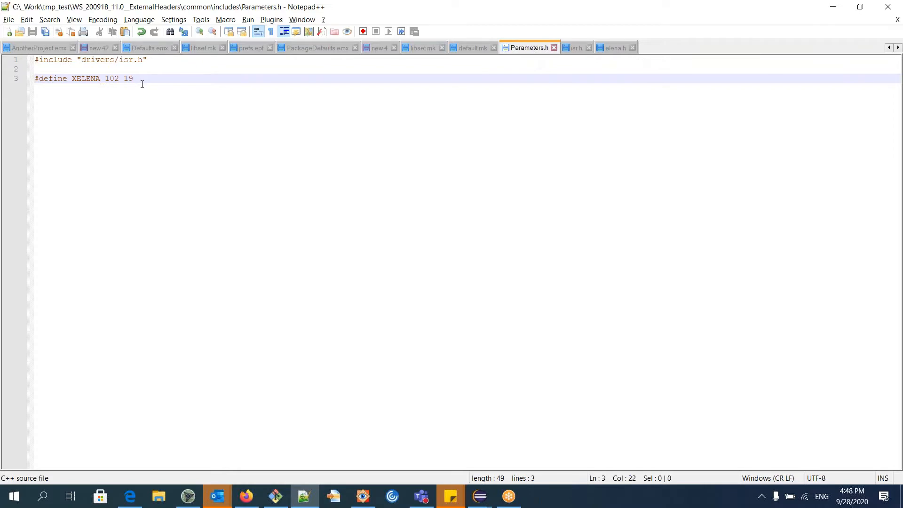
key("BackSpace")
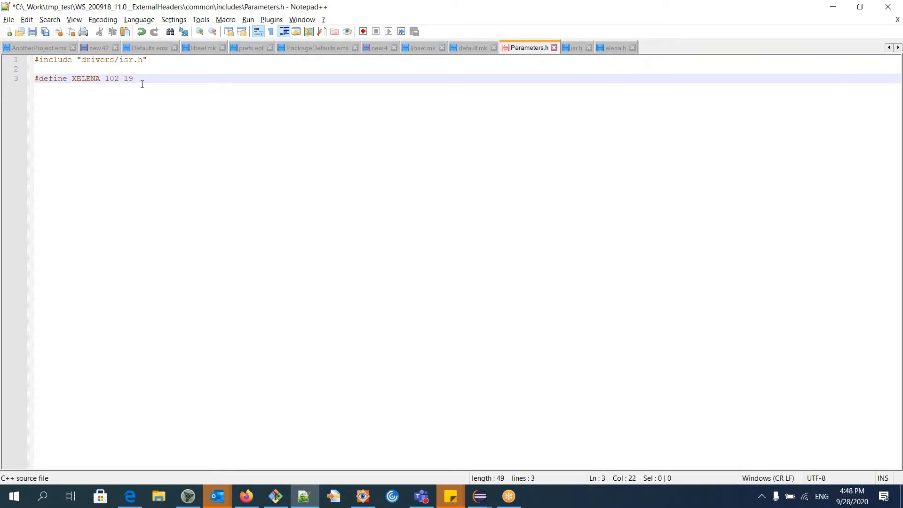
key("BackSpace")
type("8")
key("ctrl+s")
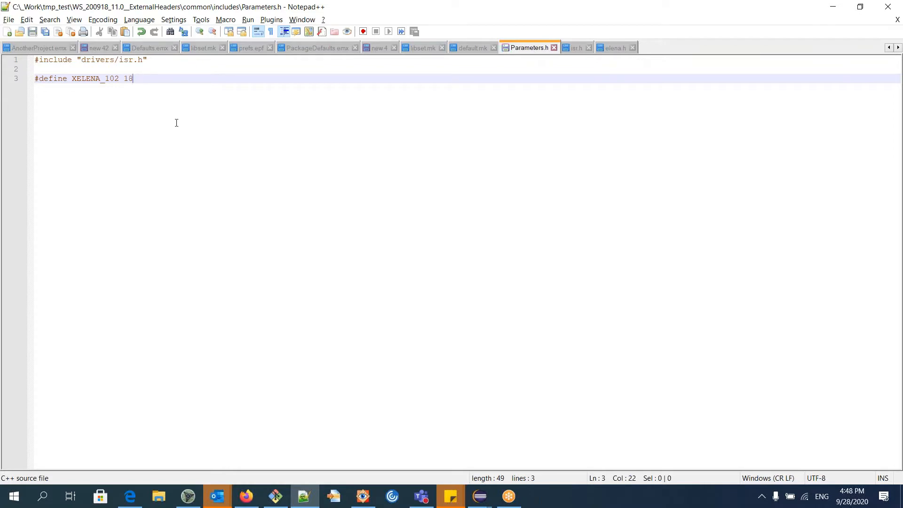
Return to the ExternalHeaders workspace in Eclipse and build the build.tcjs transformation configuration again.
left_click(480, 496)
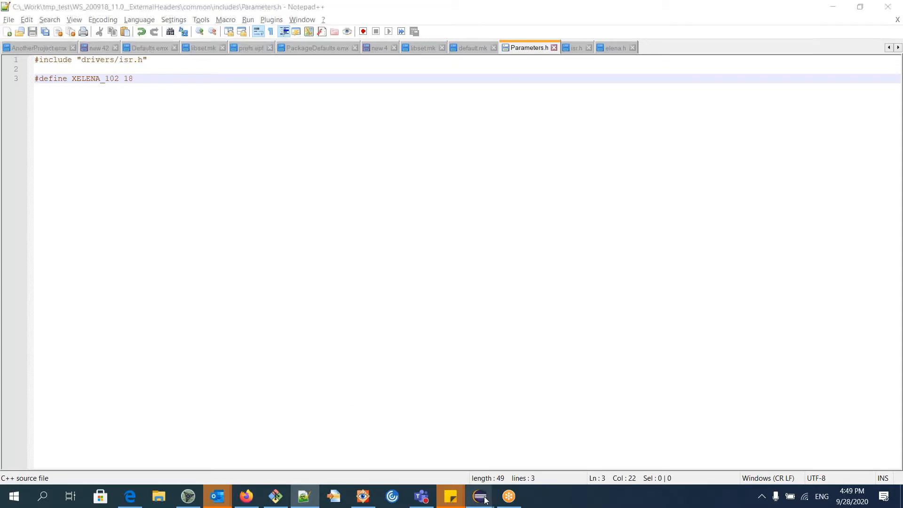
left_click(523, 449)
left_click(480, 496)
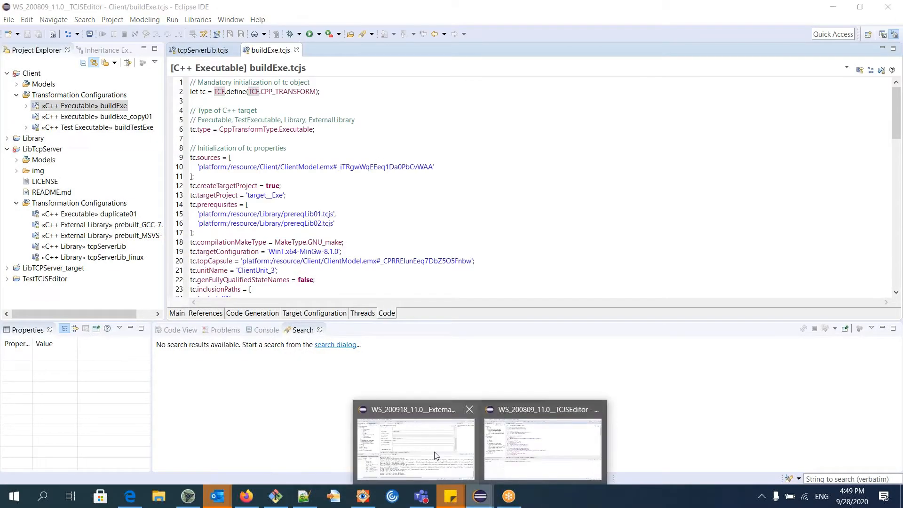
left_click(433, 452)
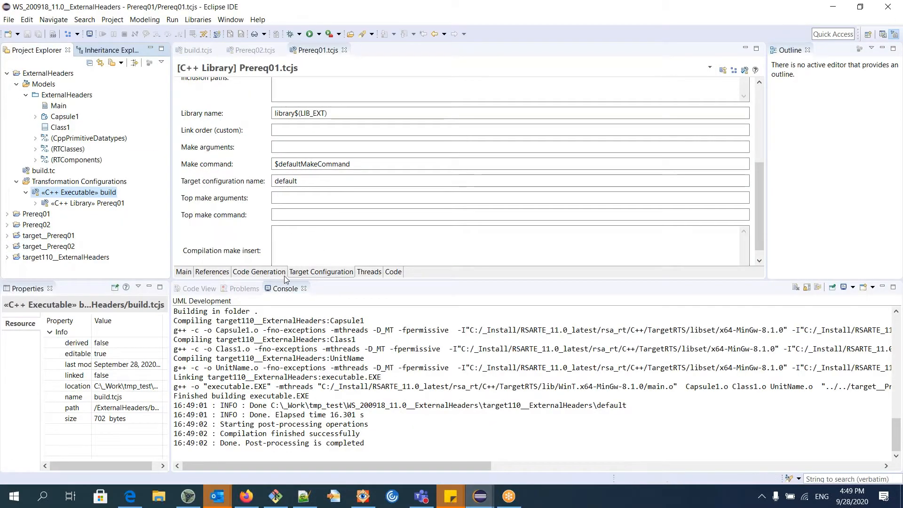
right_click(93, 195)
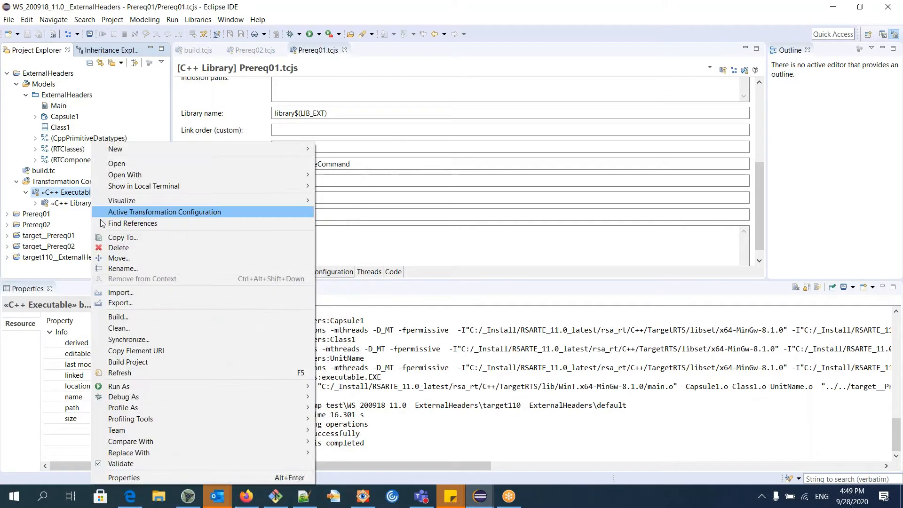
left_click(120, 318)
left_click(484, 269)
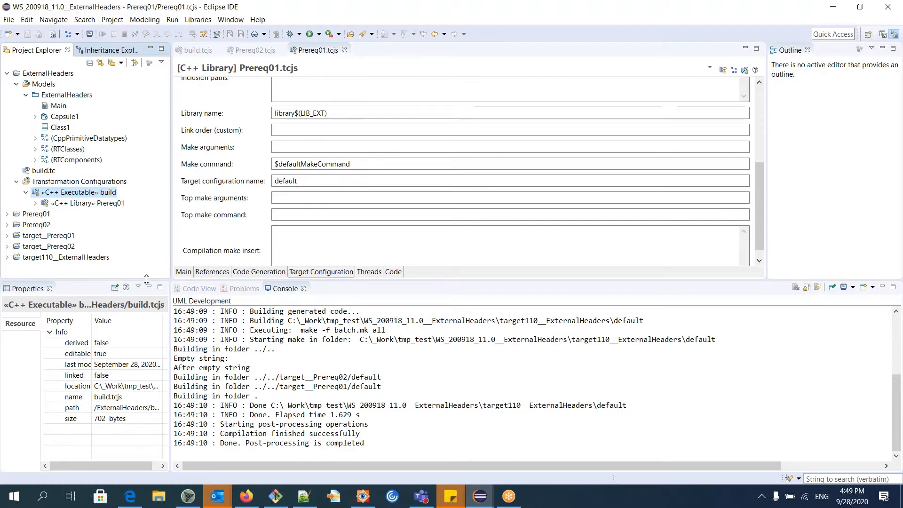
Open 0.mk from the default folder of target110__ExternalHeaders and examine the 0_DEPFILES list and its include line.
left_click_drag(147, 280, 147, 297)
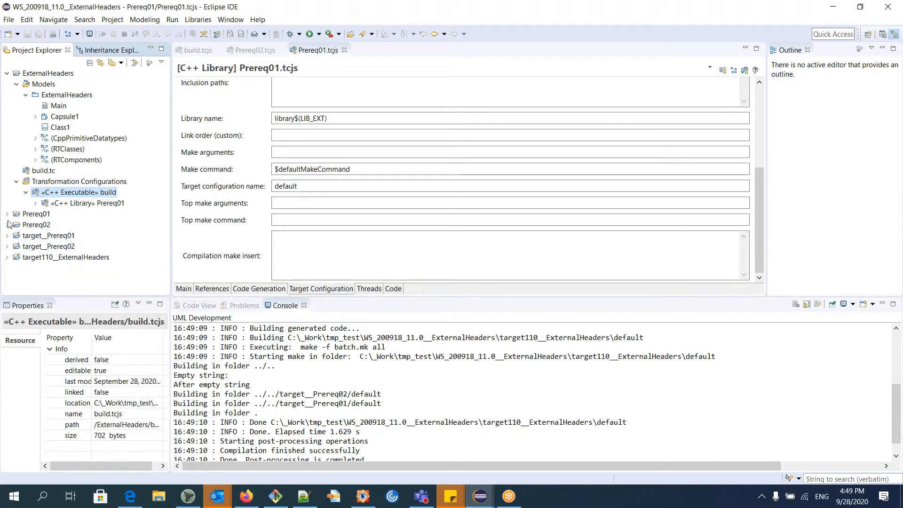
left_click(7, 257)
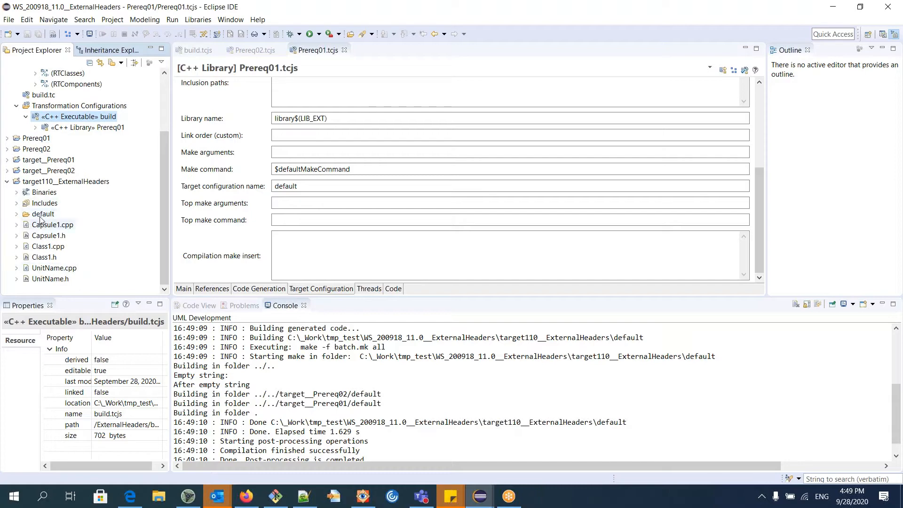
left_click(16, 214)
left_click(53, 226)
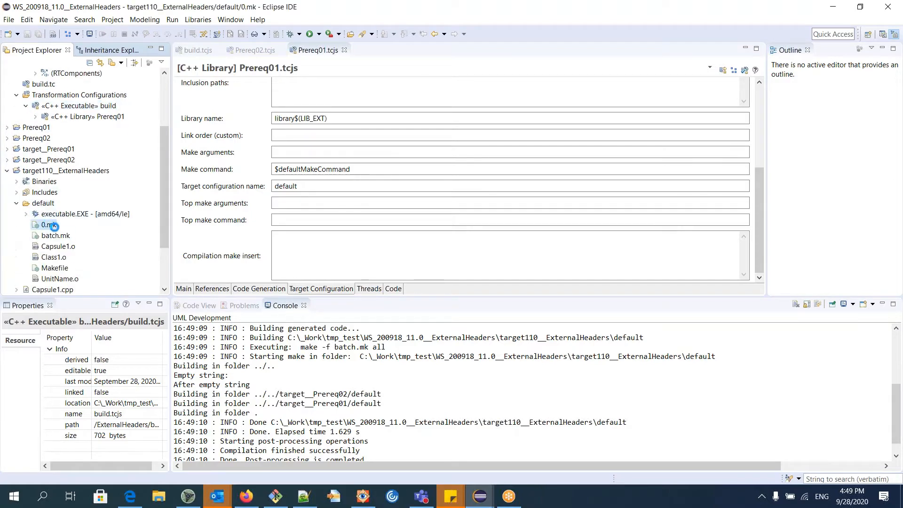
double_click(52, 226)
scroll(307, 216, "down", 8)
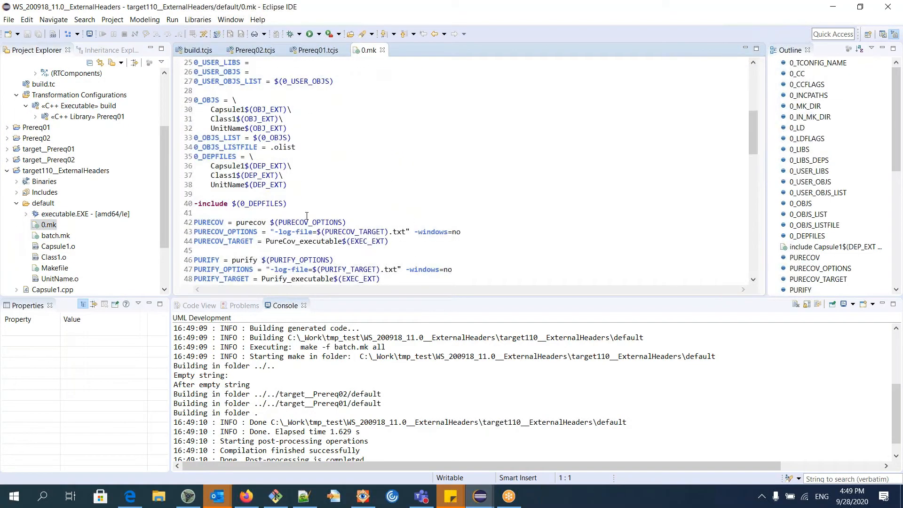
left_click_drag(195, 156, 316, 208)
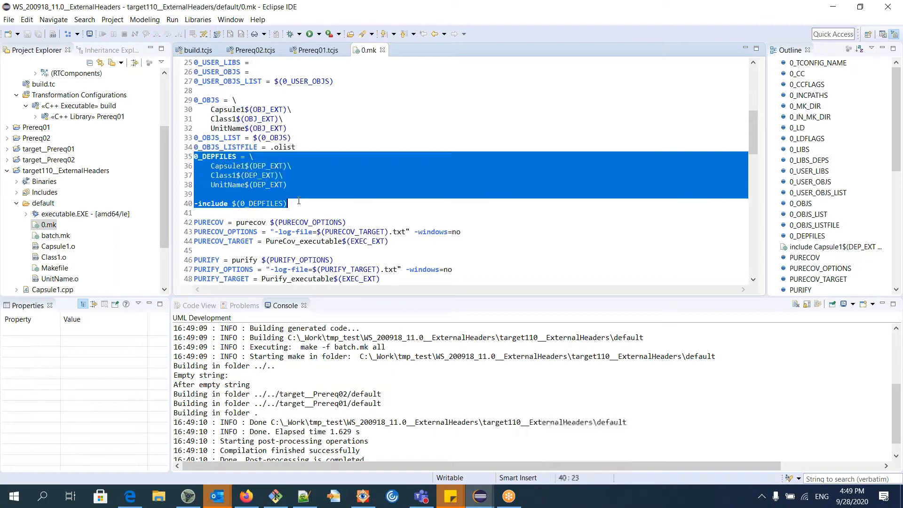
left_click(316, 208)
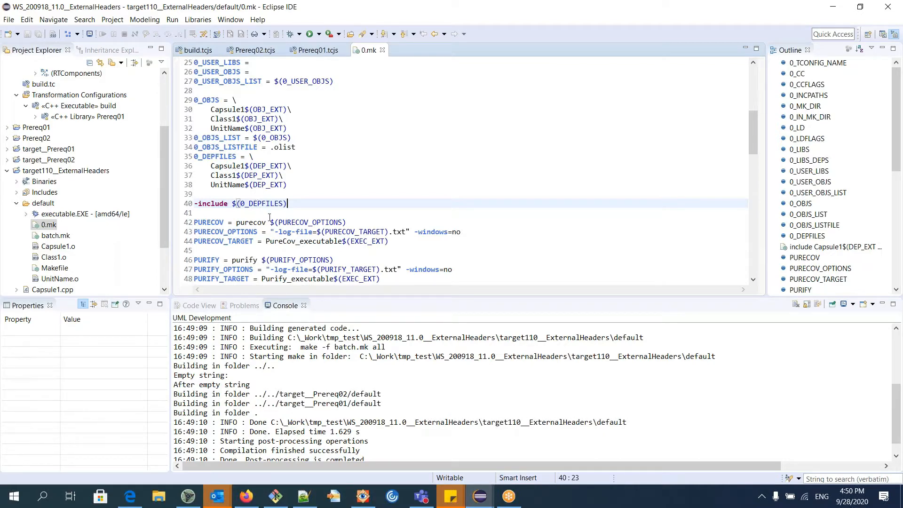
Switch to Notepad++ and examine the DEP_OPTS and DEP_EXT macro definitions in default.mk.
left_click(303, 496)
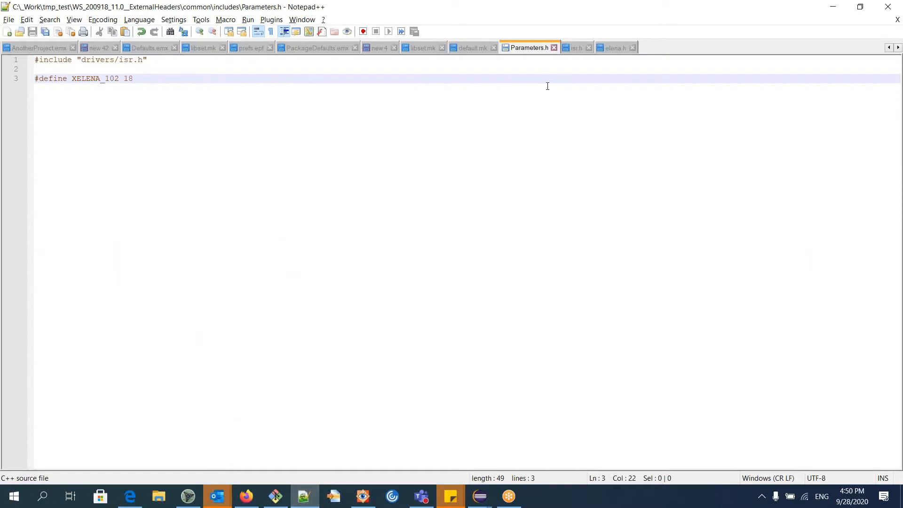
left_click(465, 47)
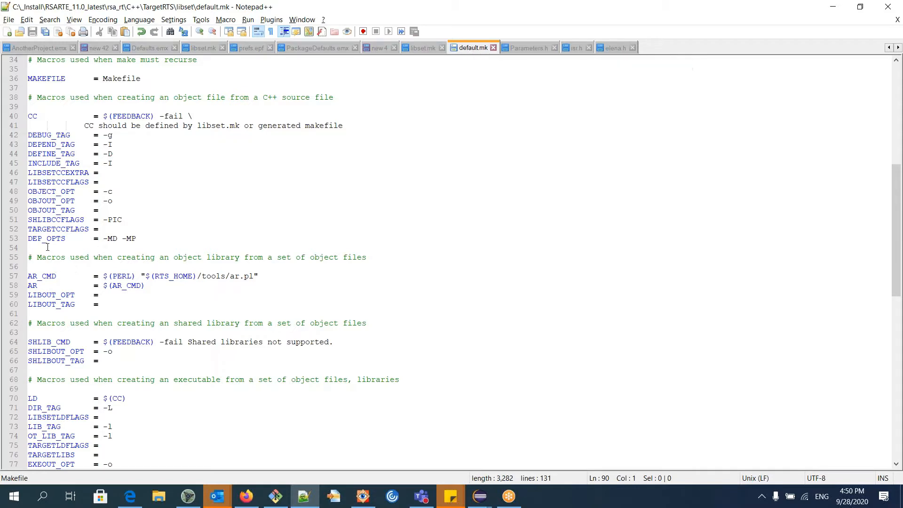
left_click_drag(29, 239, 143, 239)
left_click(102, 245)
left_click(157, 250)
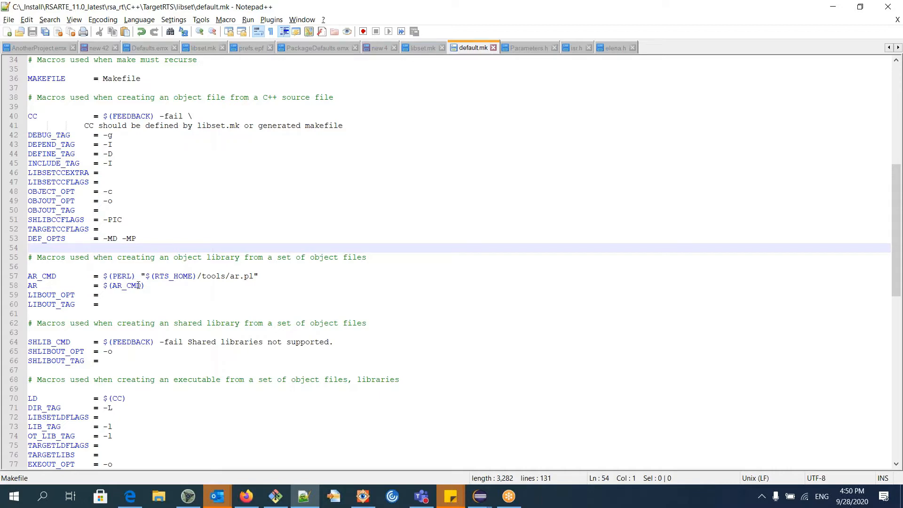
scroll(70, 251, "down", 12)
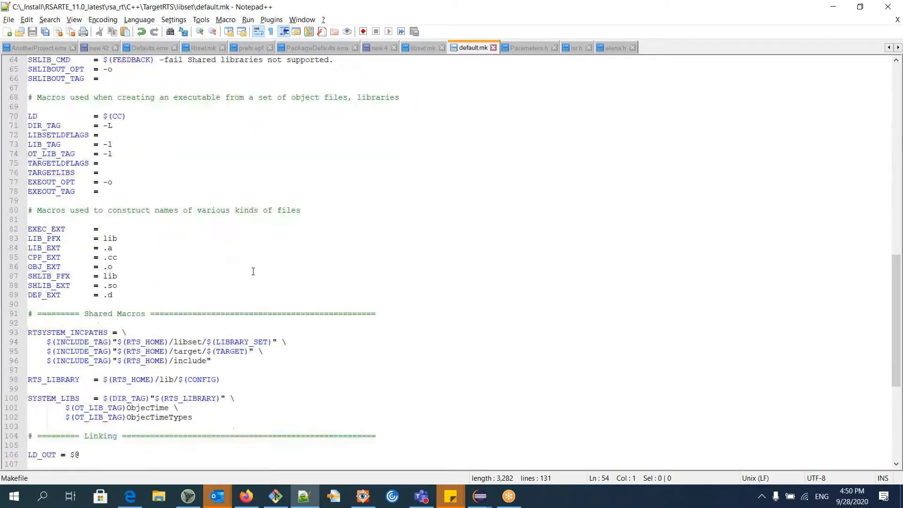
double_click(43, 238)
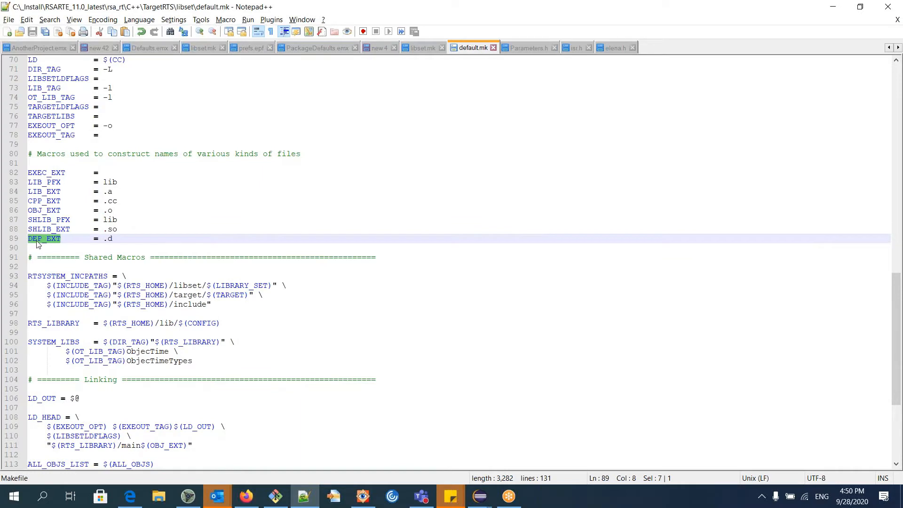
left_click(115, 240)
scroll(276, 174, "up", 9)
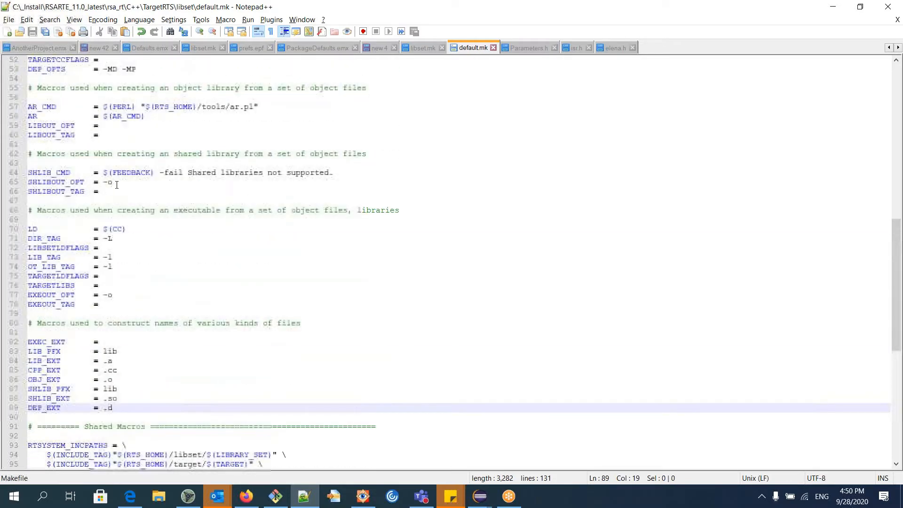
In libset.mk, uncomment the LIBSETCCFLAGS line containing $(DEP_OPTS), comment out the LIBSETCCFLAGS line without it, and save.
left_click(422, 48)
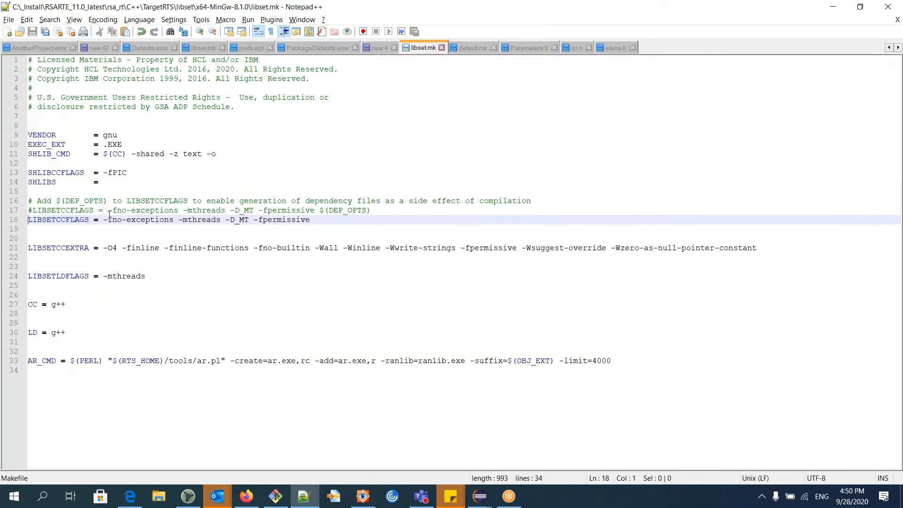
double_click(330, 210)
left_click(212, 254)
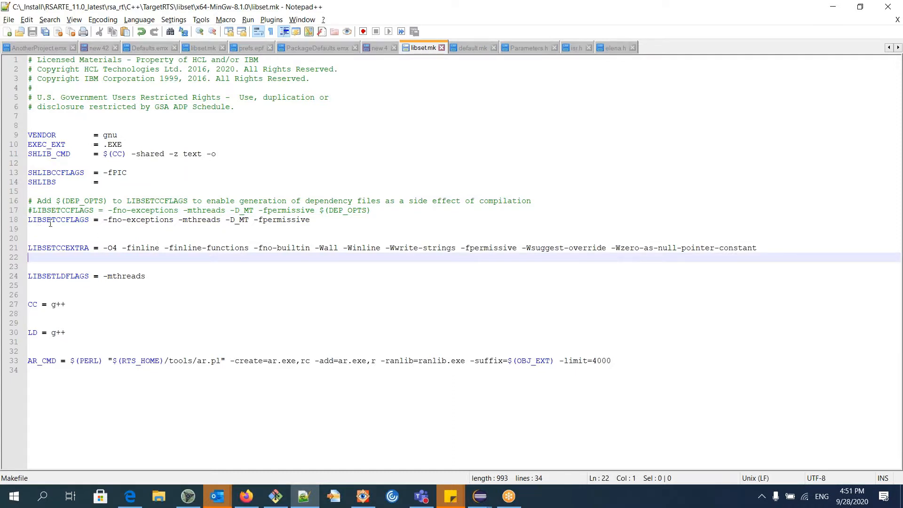
left_click(33, 210)
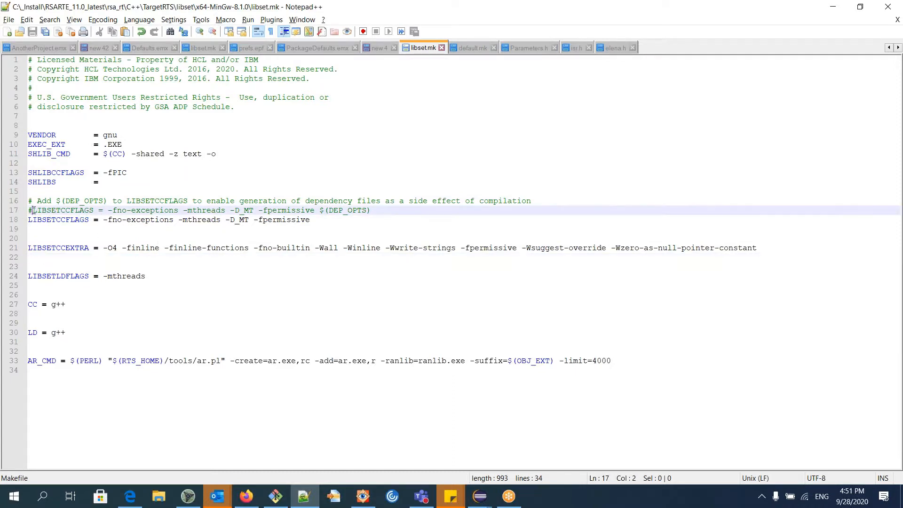
key("BackSpace")
key("Down")
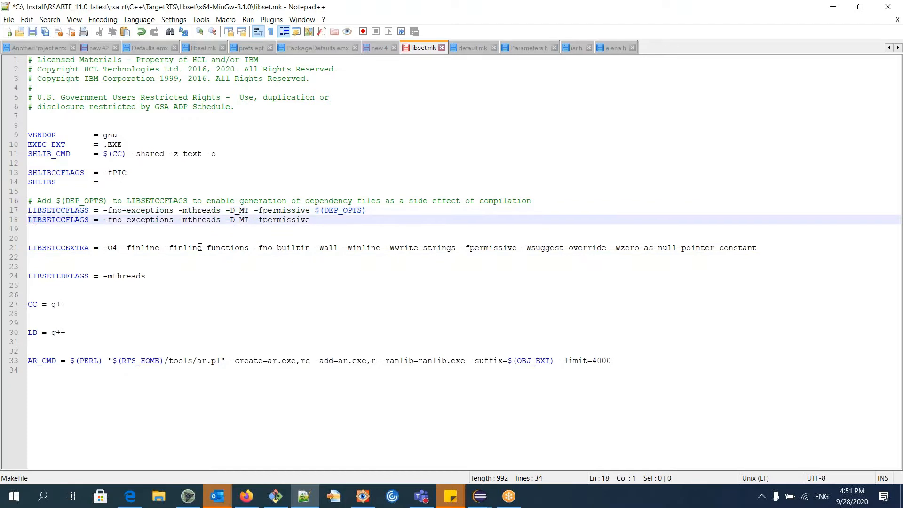
type("#")
key("ctrl+s")
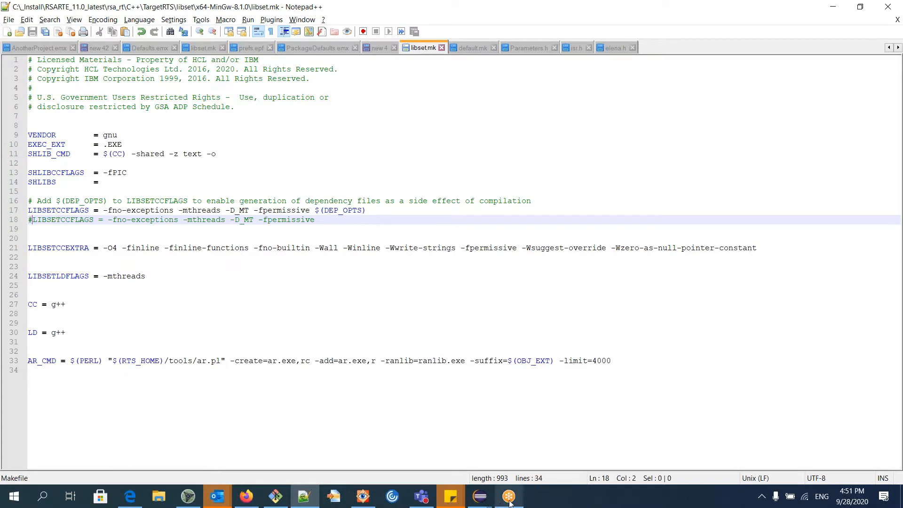
Switch back to the ExternalHeaders workspace in Eclipse, then clean and rebuild the build.tcjs transformation configuration.
mouse_move(479, 496)
left_click(453, 438)
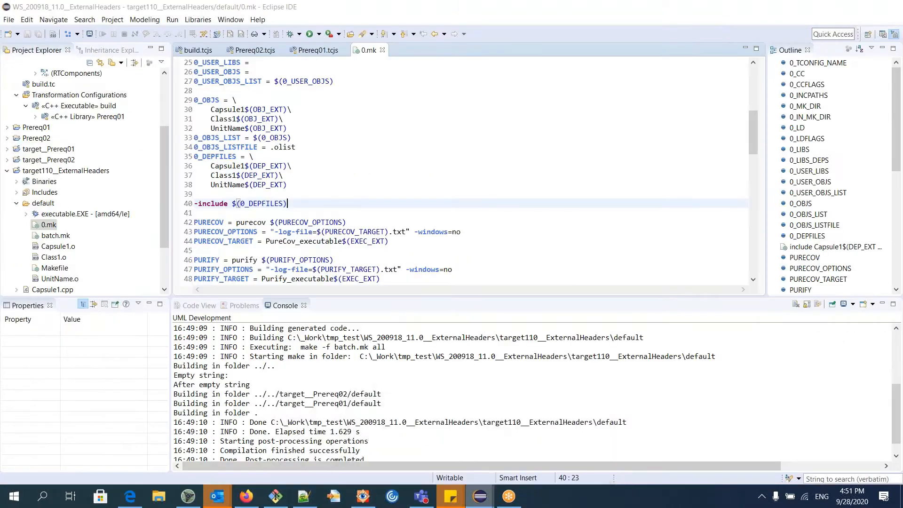
left_click(68, 107)
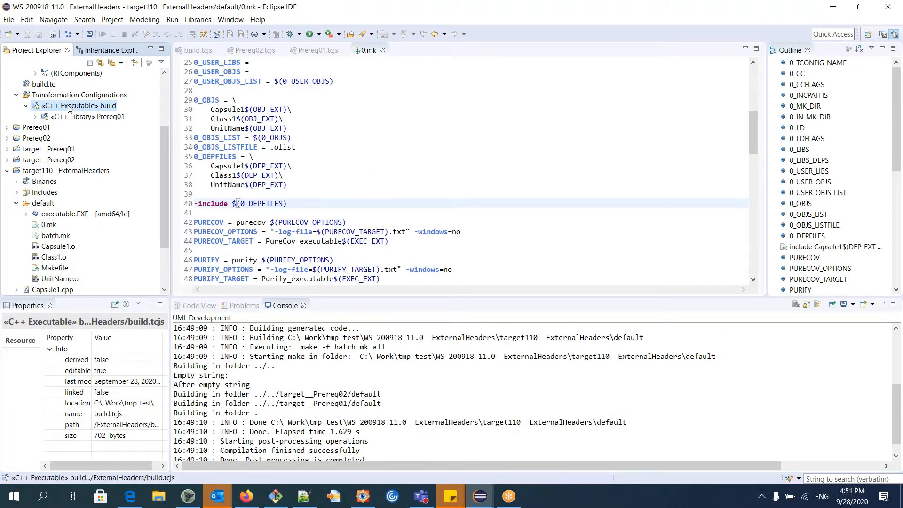
right_click(69, 108)
left_click(106, 290)
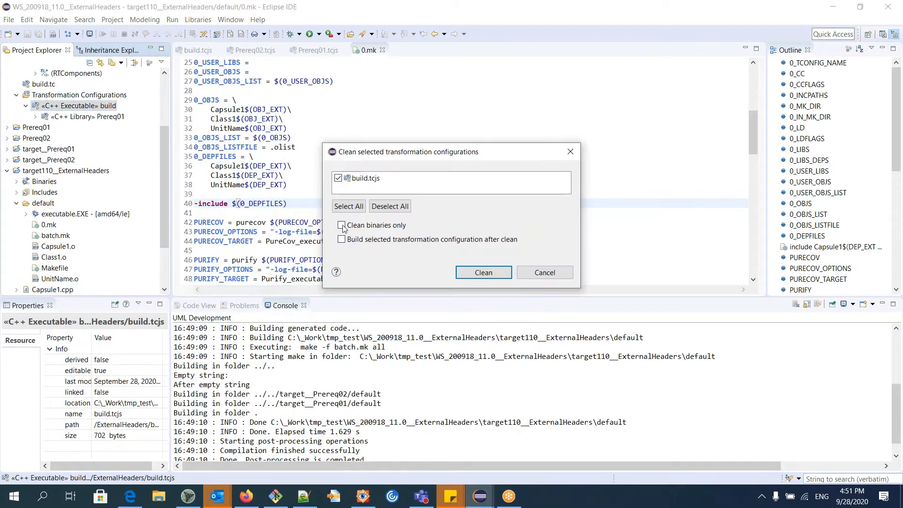
left_click(483, 272)
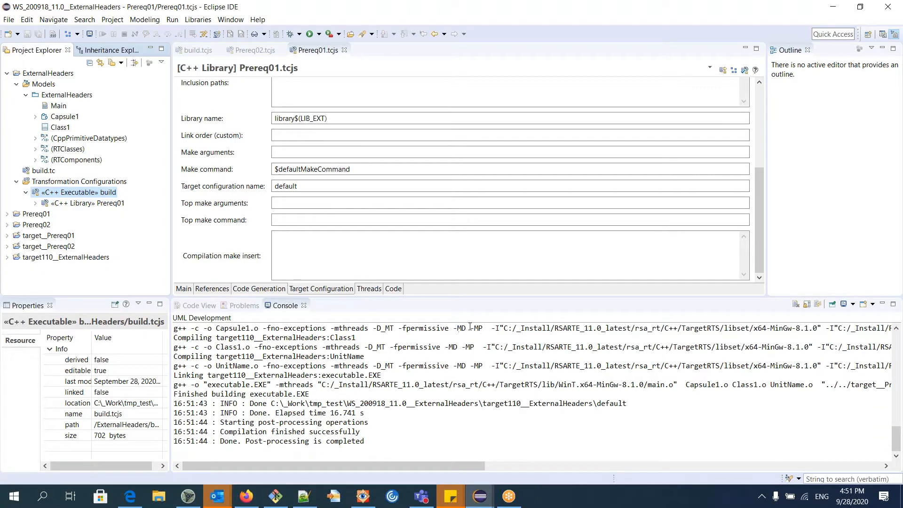
Open Capsule1.d from the default folder of target110__ExternalHeaders and examine the external header dependencies listed at its end.
left_click(8, 257)
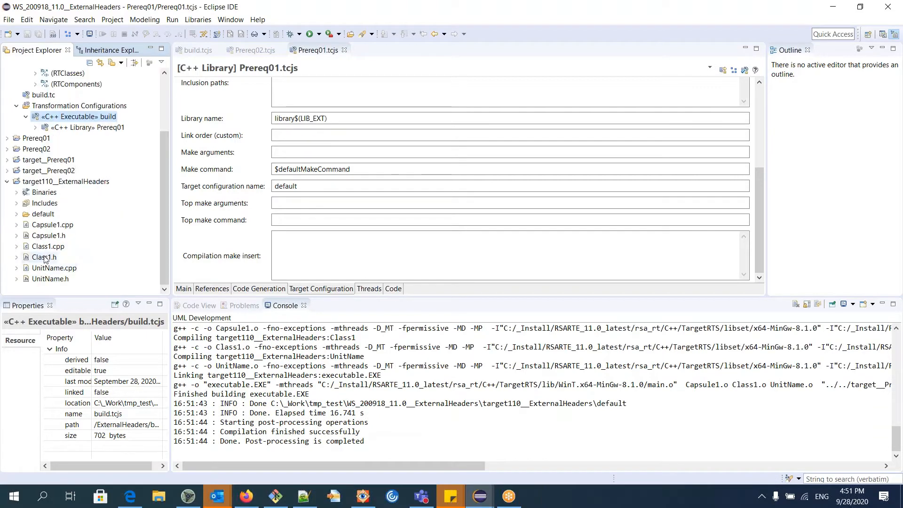
left_click(16, 213)
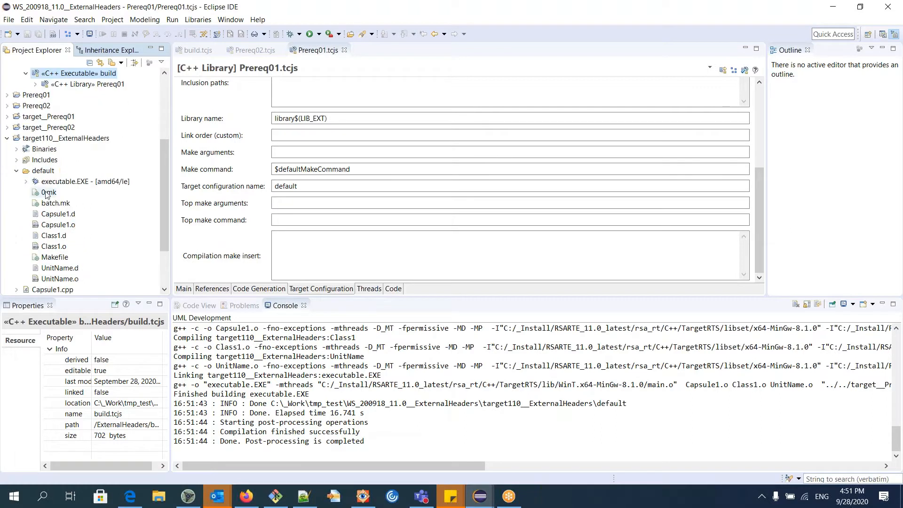
left_click(68, 216)
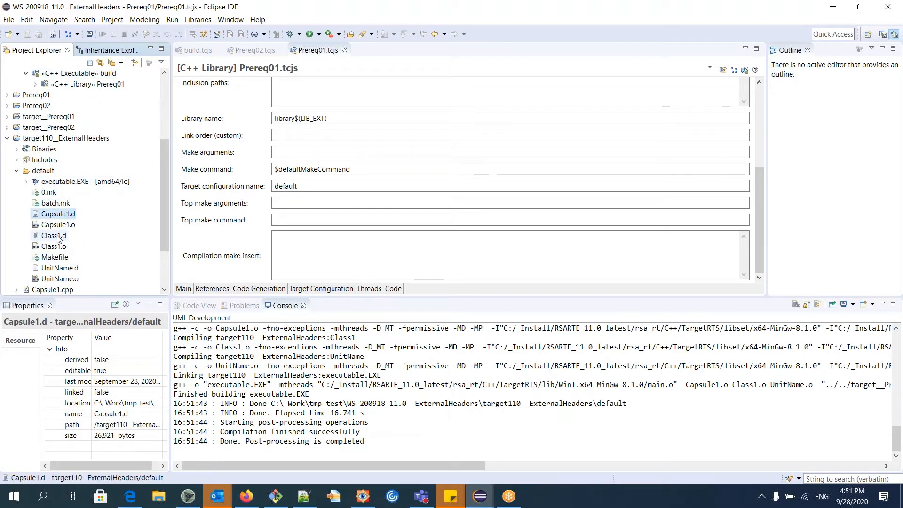
left_click(59, 236)
left_click(70, 215)
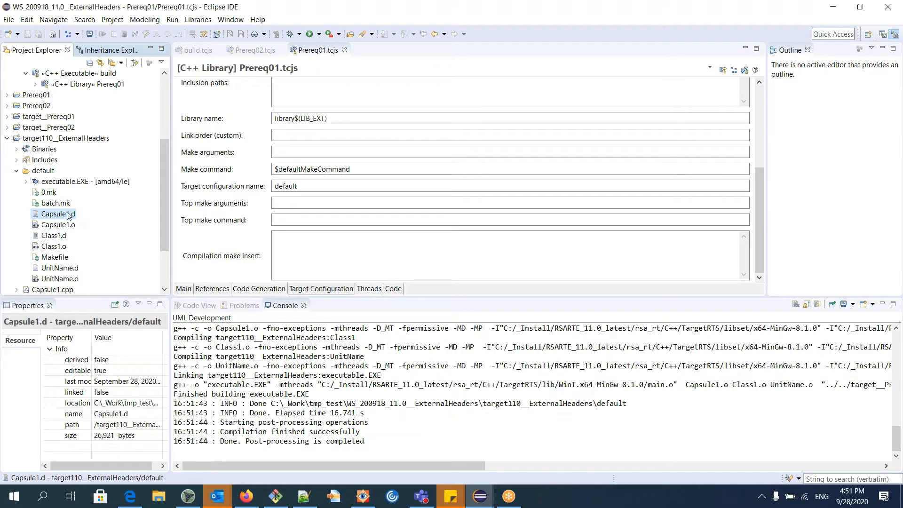
double_click(70, 214)
left_click(566, 282)
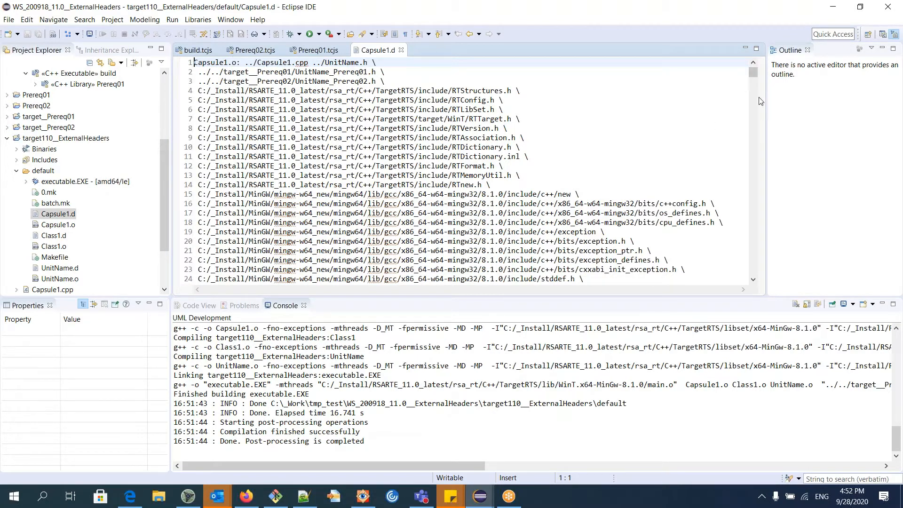
left_click_drag(752, 73, 753, 270)
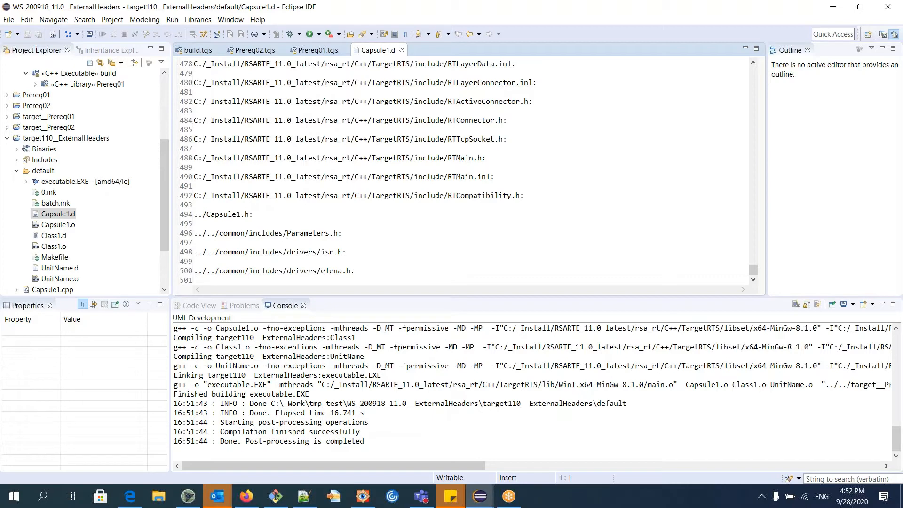
left_click_drag(287, 234, 344, 234)
left_click(345, 235)
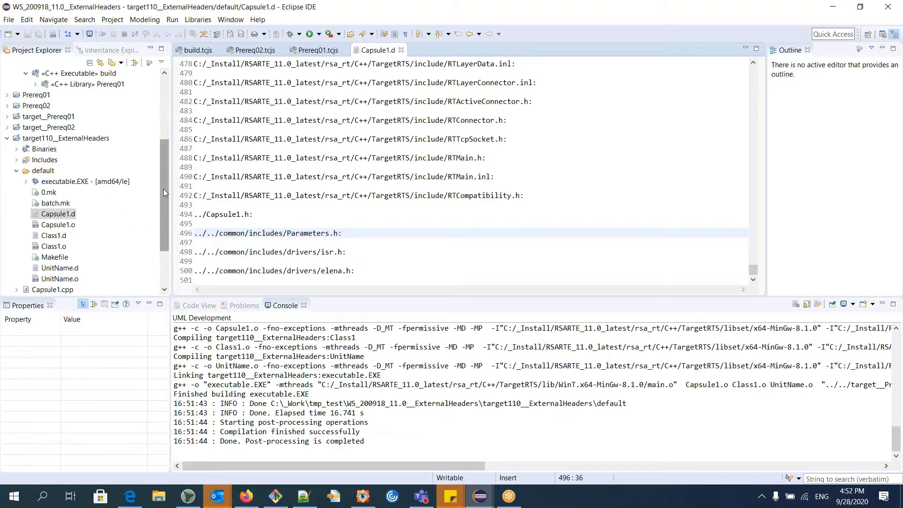
Switch to Notepad++, set the XELENA_102 define in Parameters.h to 19, and save the file.
left_click_drag(162, 188, 165, 162)
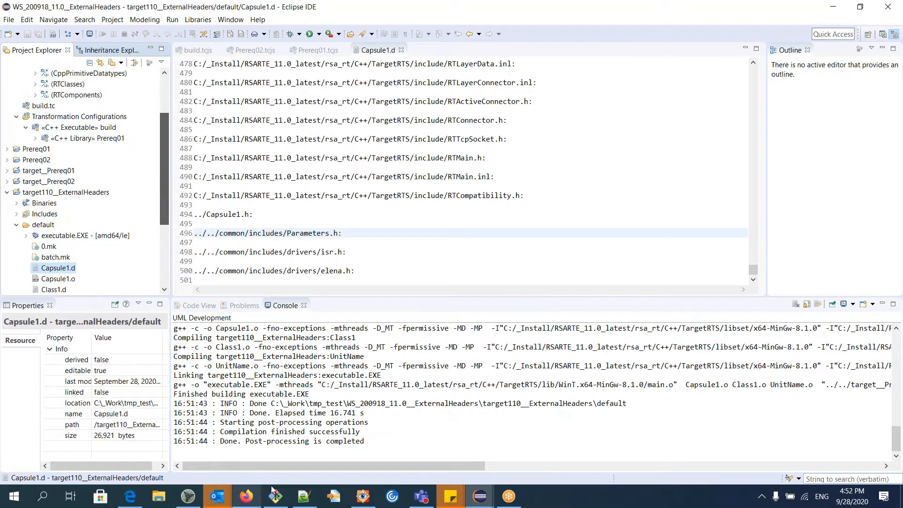
left_click(306, 499)
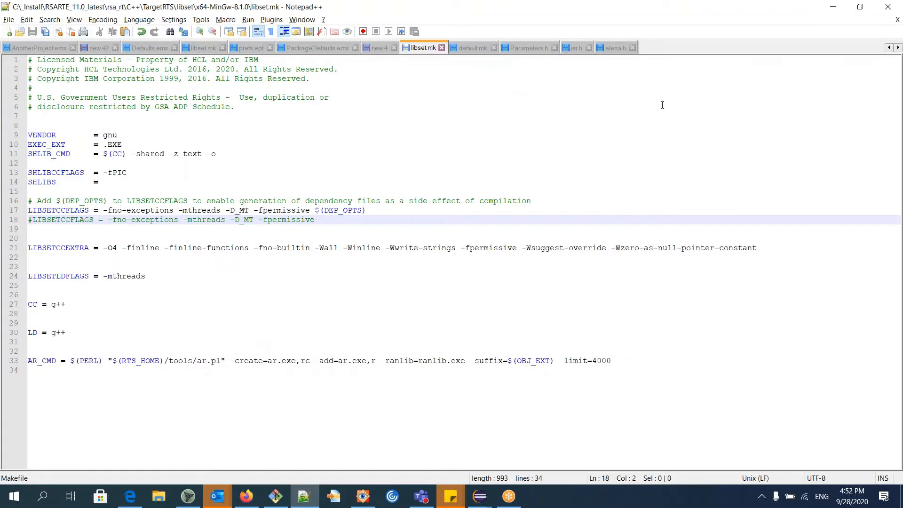
left_click(529, 47)
key("BackSpace")
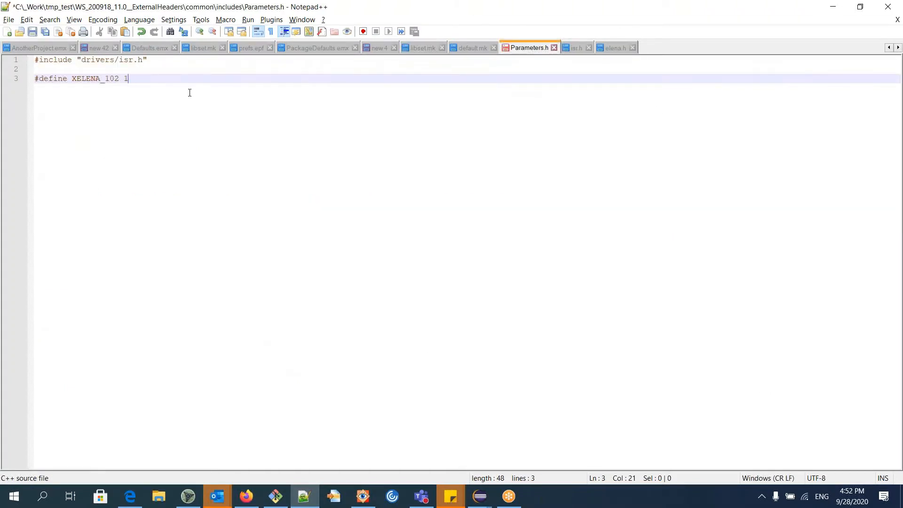
key("ctrl+s")
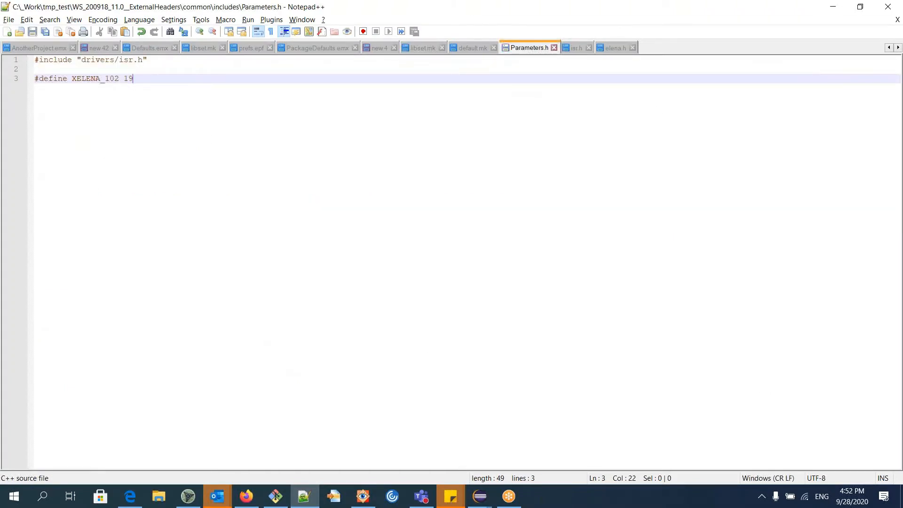
Switch back to the ExternalHeaders workspace in Eclipse, build the build.tcjs transformation configuration, and review the console output.
left_click(480, 496)
left_click(431, 445)
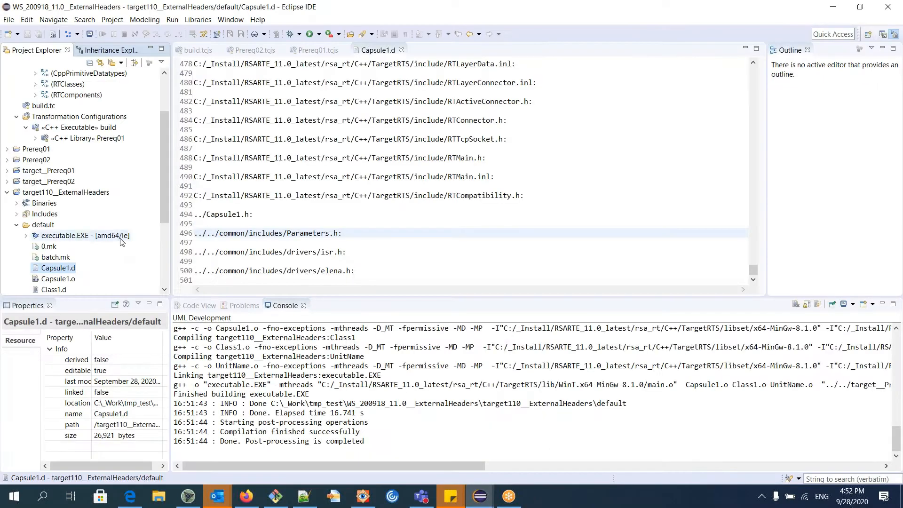
left_click(86, 131)
right_click(86, 132)
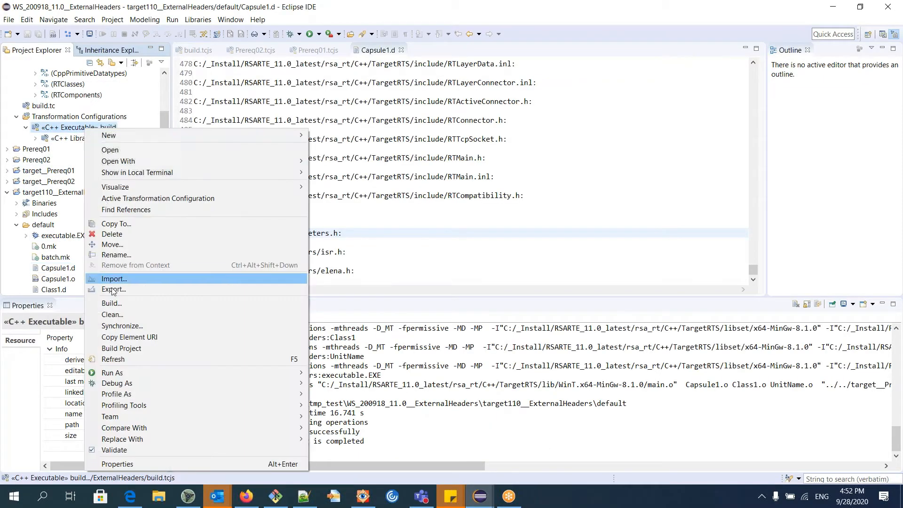
left_click(118, 302)
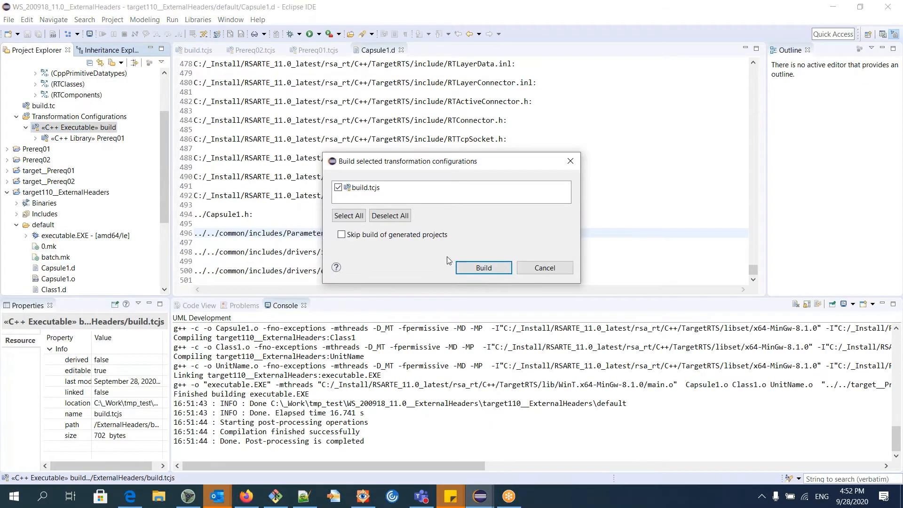
left_click(478, 270)
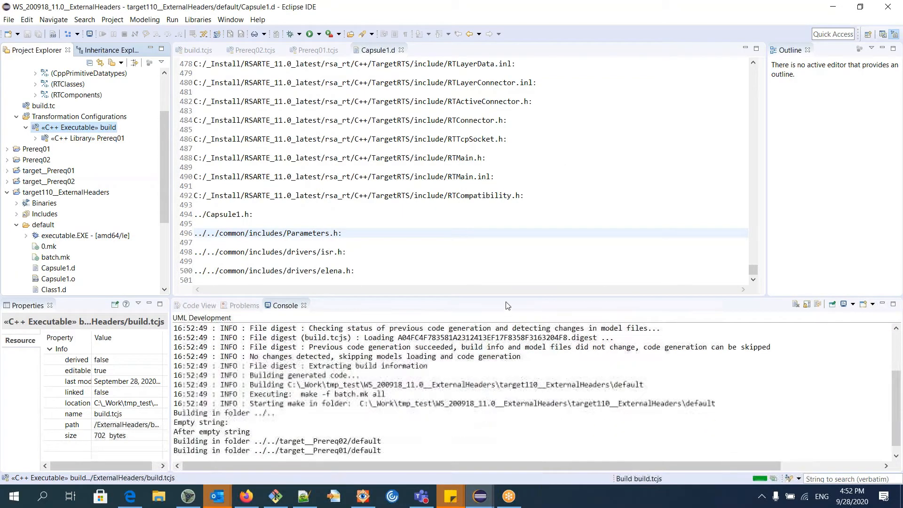
left_click_drag(517, 297, 517, 262)
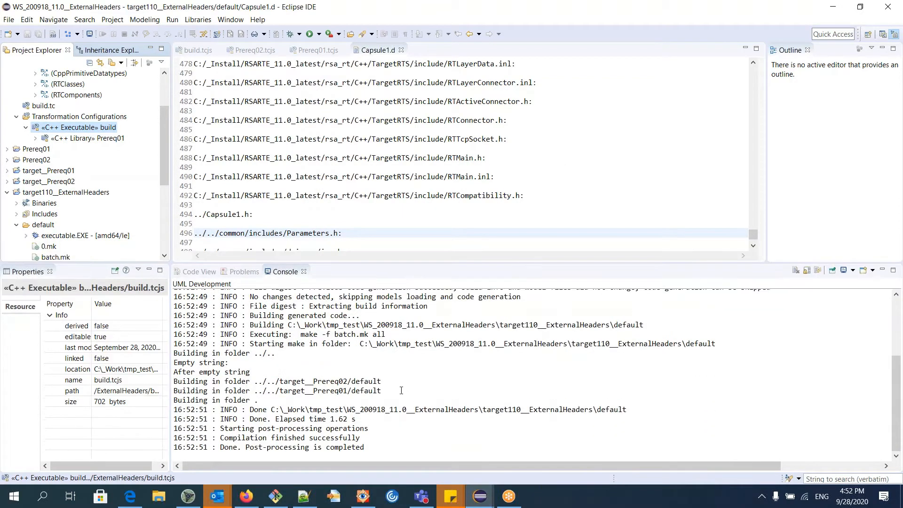
left_click_drag(398, 263, 404, 311)
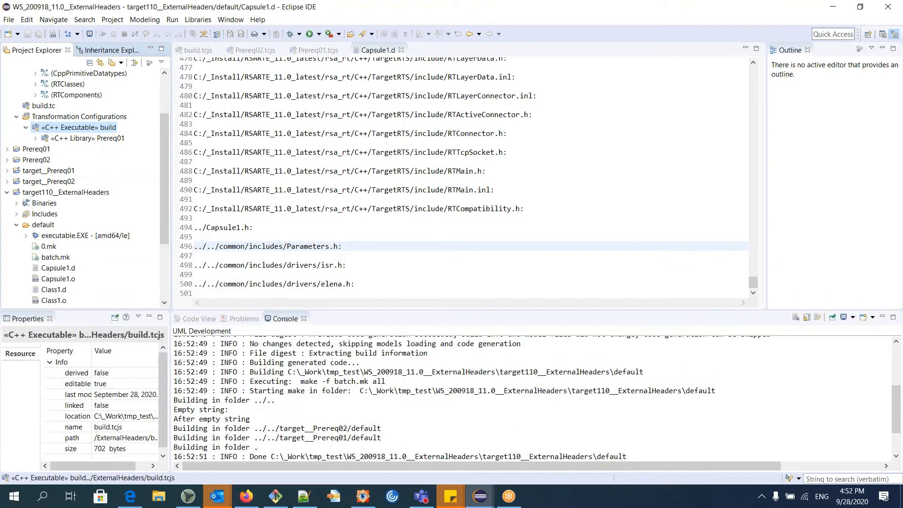
Open batch.mk from the default folder of target110__ExternalHeaders and examine its definitions and the console's make command that uses it.
left_click(432, 270)
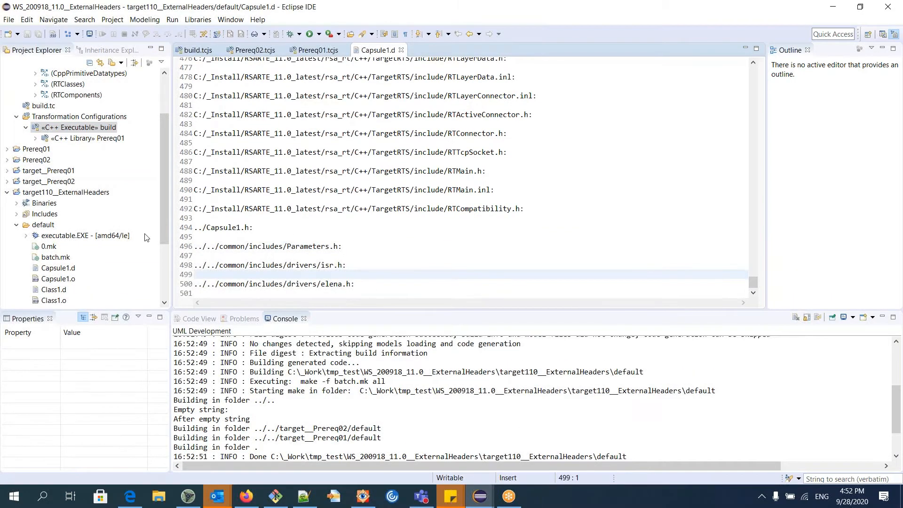
left_click(118, 264)
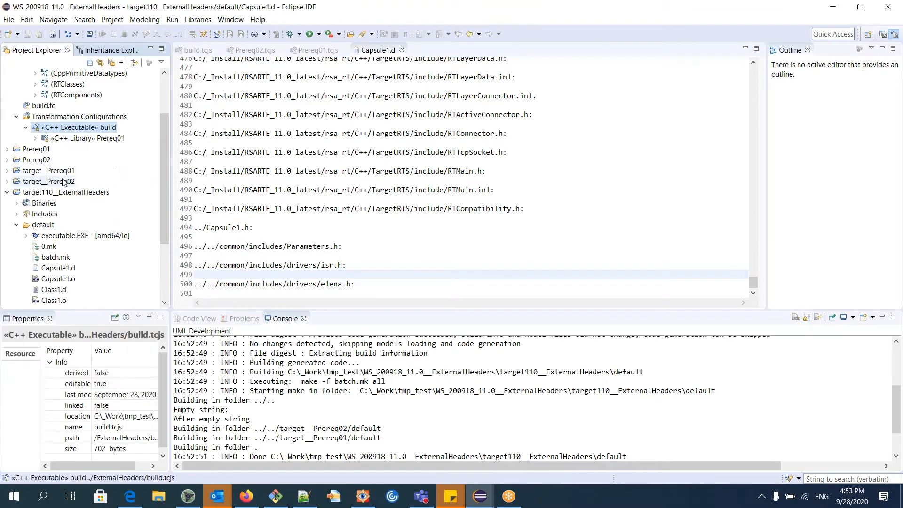
left_click(56, 258)
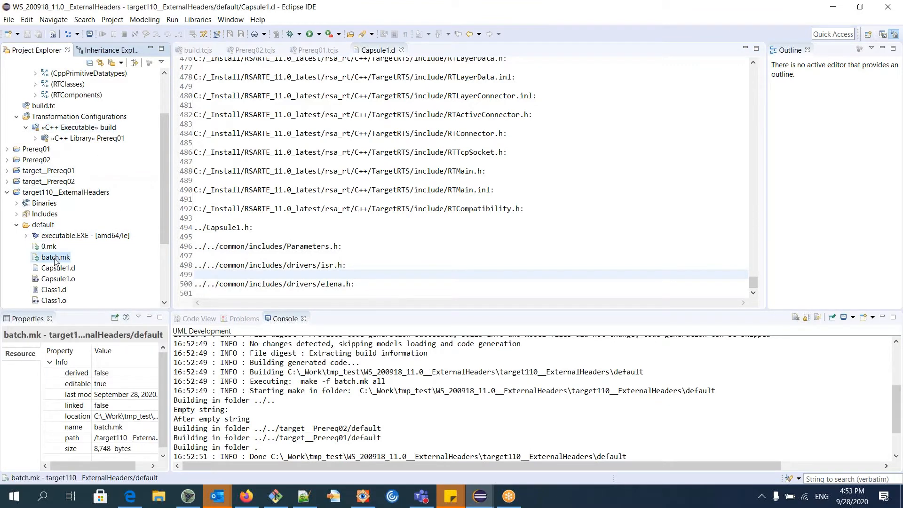
double_click(68, 258)
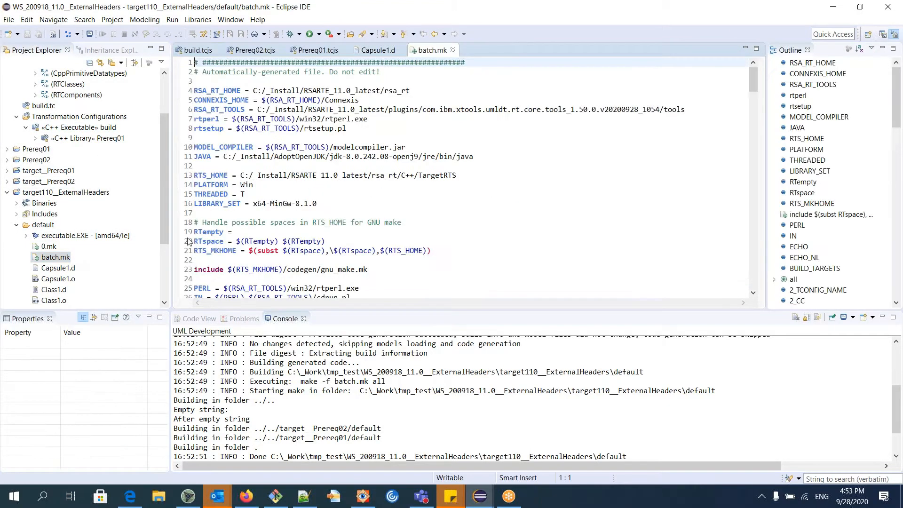
scroll(484, 191, "down", 13)
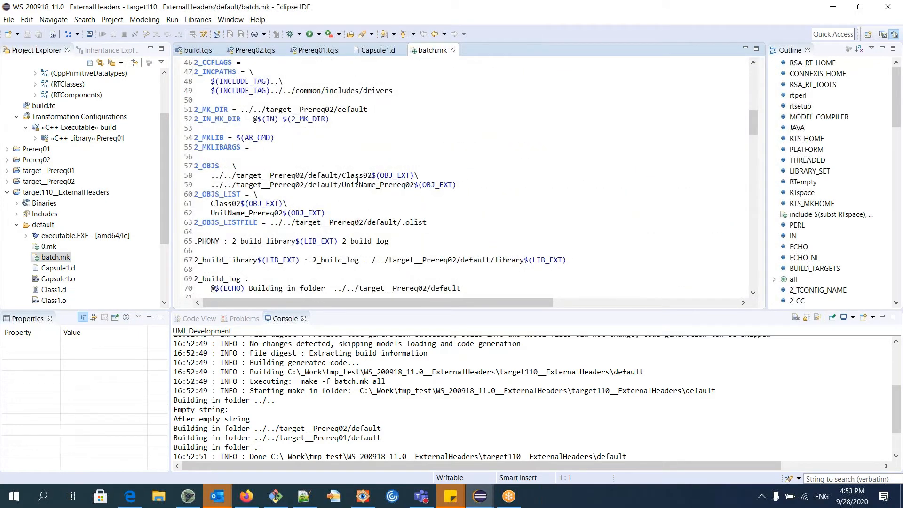
scroll(357, 182, "up", 5)
left_click_drag(754, 106, 754, 75)
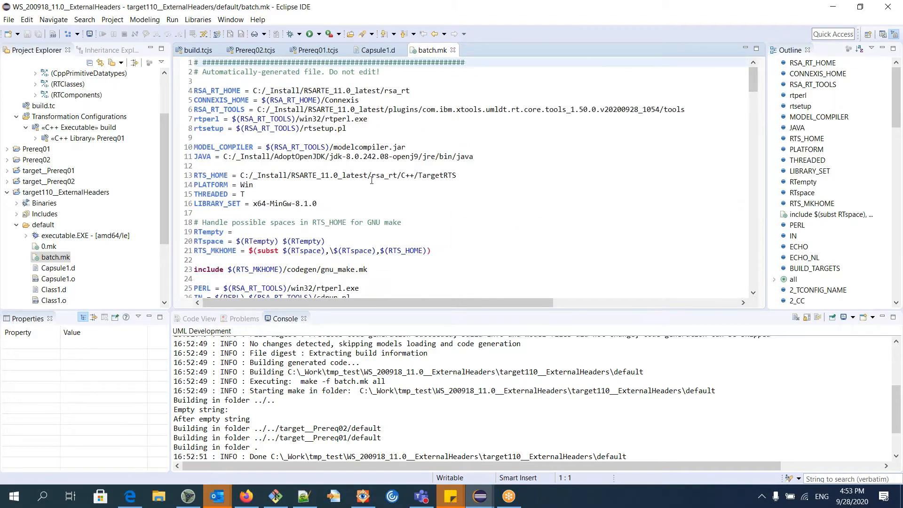
left_click(400, 49)
left_click_drag(334, 382, 373, 382)
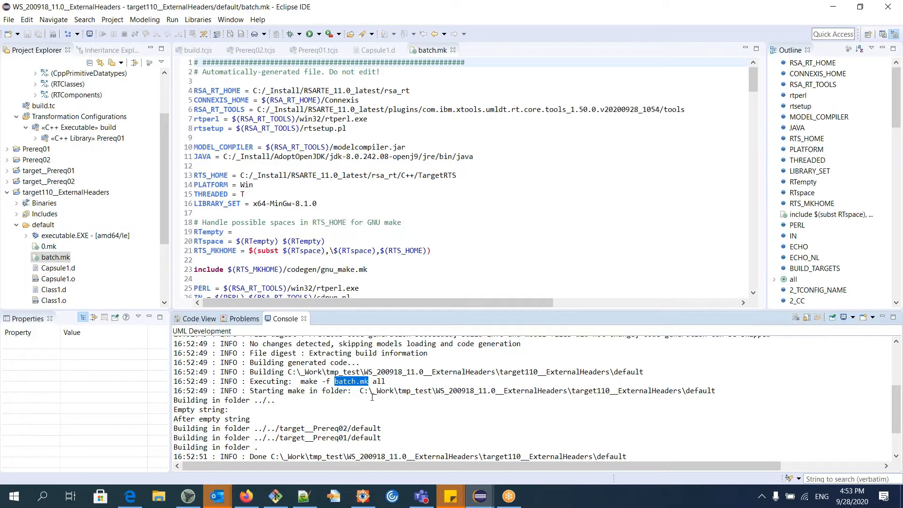
left_click(372, 397)
Set the type of generated make files to Recursive in the Build/Transformations preferences, apply it, and close batch.mk.
left_click(229, 20)
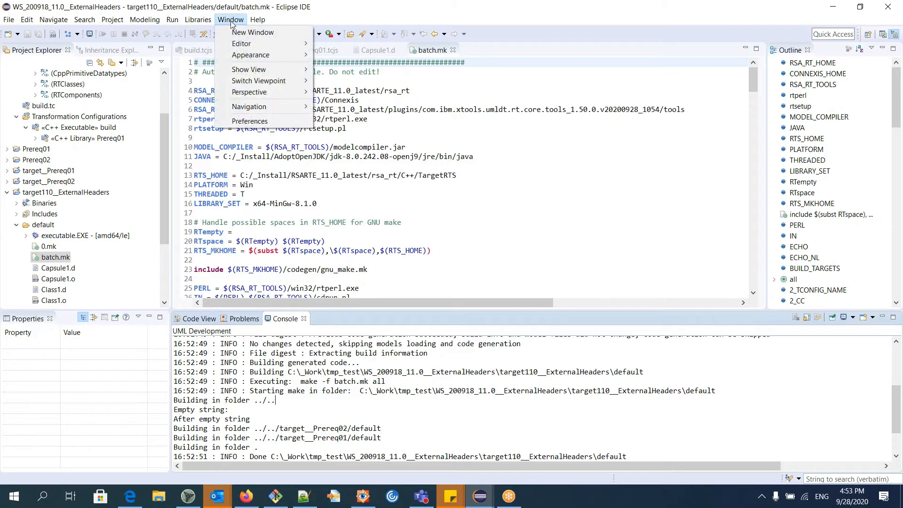
left_click(249, 119)
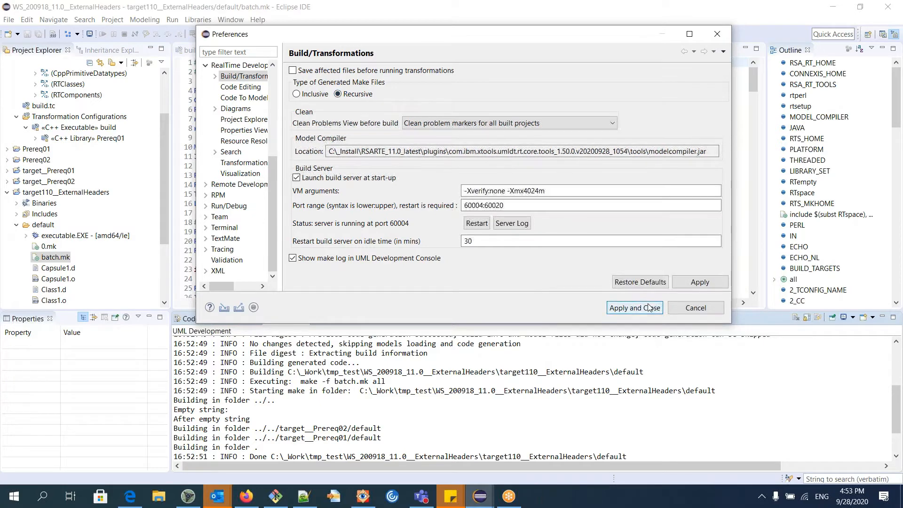
left_click(634, 307)
left_click(453, 50)
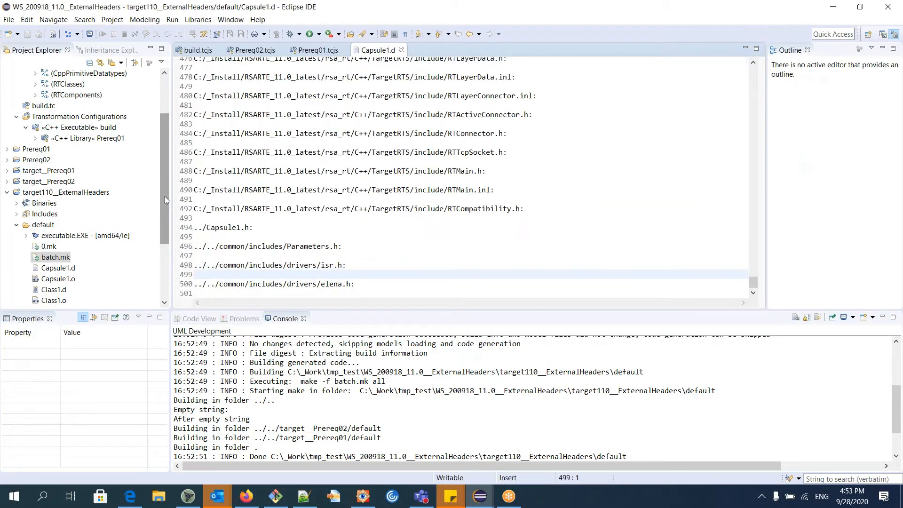
Clean the build.tcjs transformation configuration with the option to build it after the clean enabled.
left_click_drag(168, 197, 164, 162)
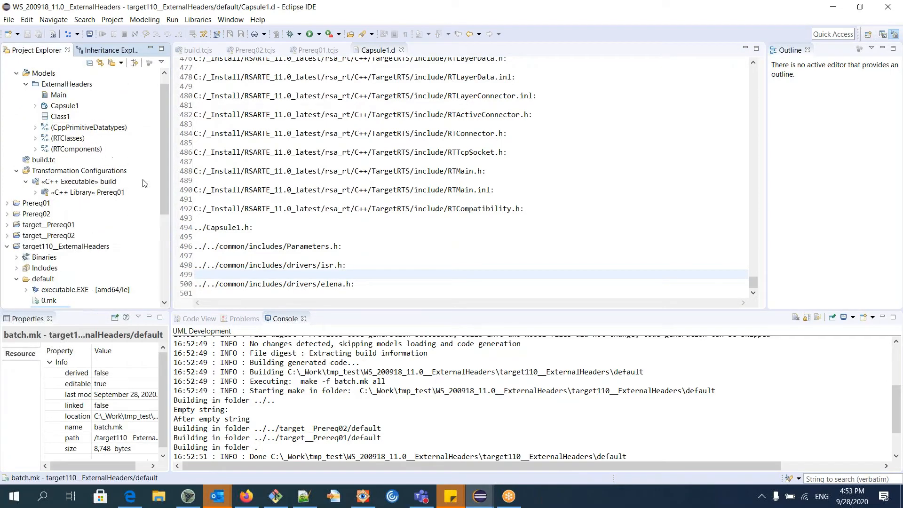
left_click(113, 186)
right_click(113, 186)
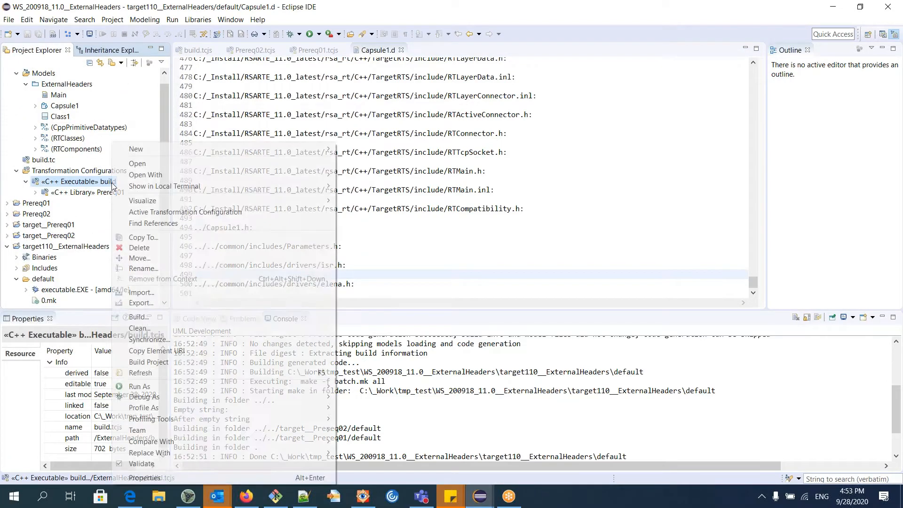
left_click(151, 329)
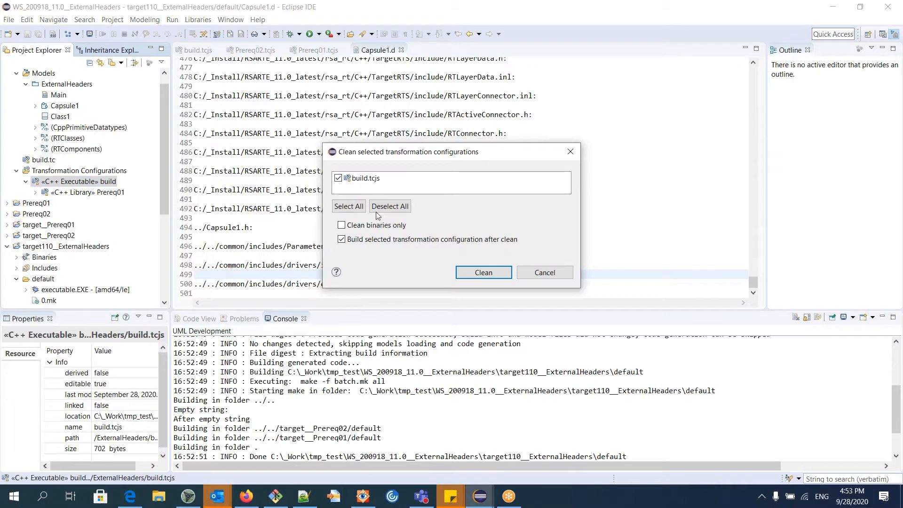
left_click(468, 269)
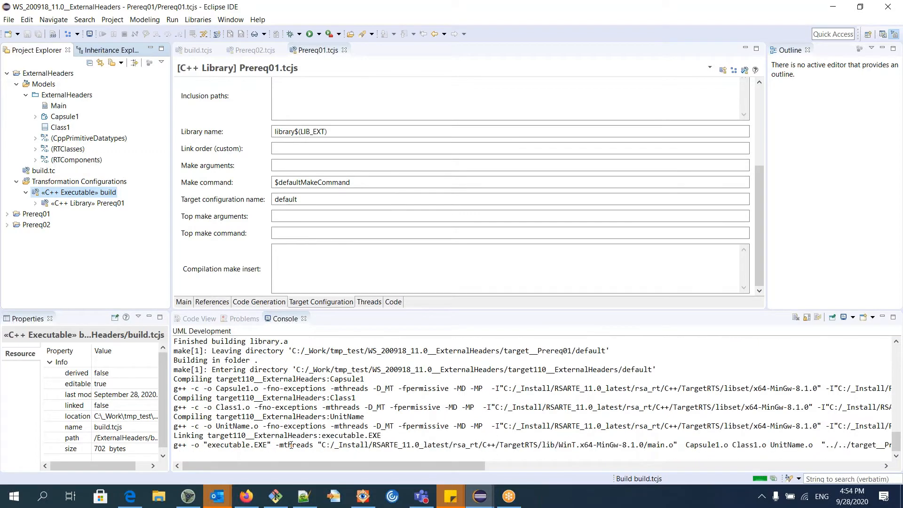
Switch to Notepad++, change the XELENA_102 define in Parameters.h to 20, and save the file.
left_click(303, 496)
key("BackSpace")
key("BackSpace")
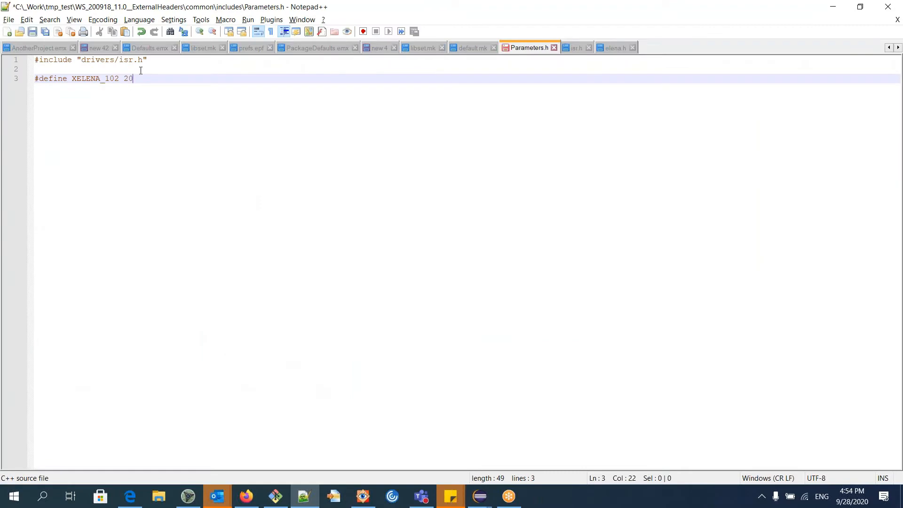
key("ctrl+s")
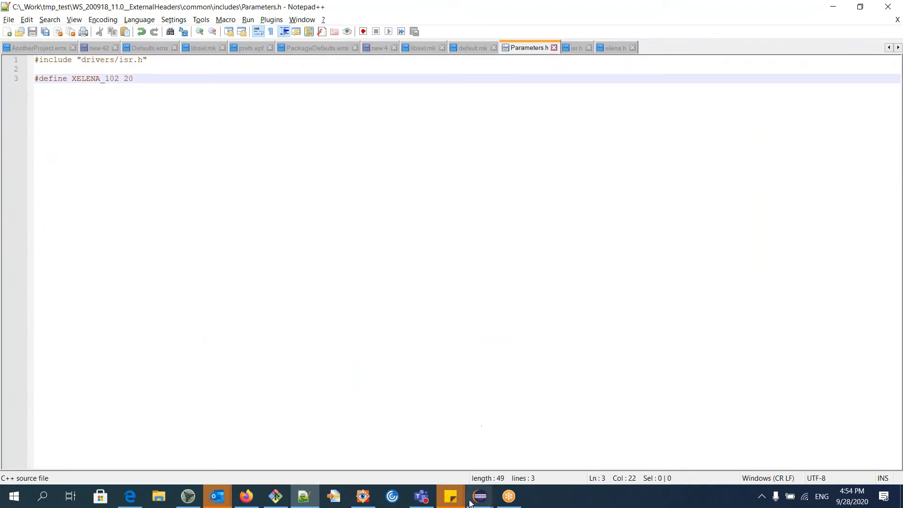
Switch to Eclipse, build the build.tcjs transformation configuration including its generated projects, and enlarge the console area.
mouse_move(479, 496)
left_click(414, 466)
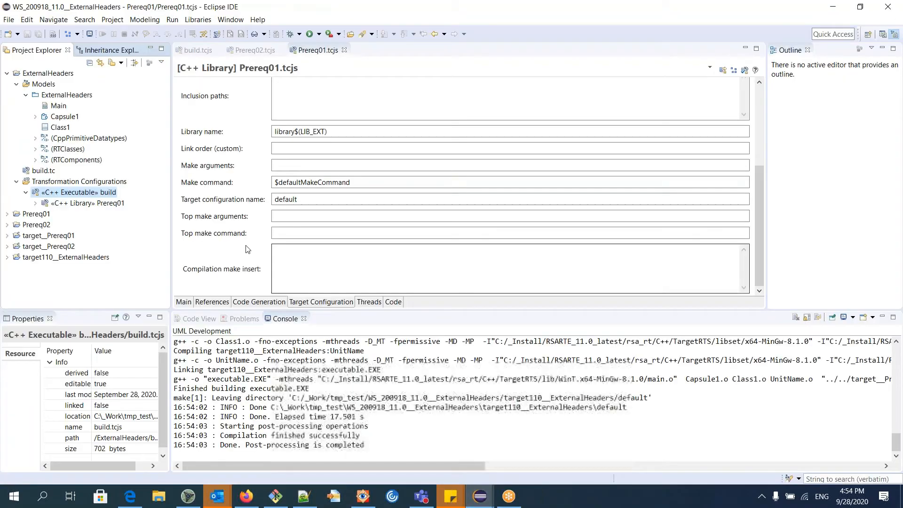
right_click(99, 194)
left_click(147, 320)
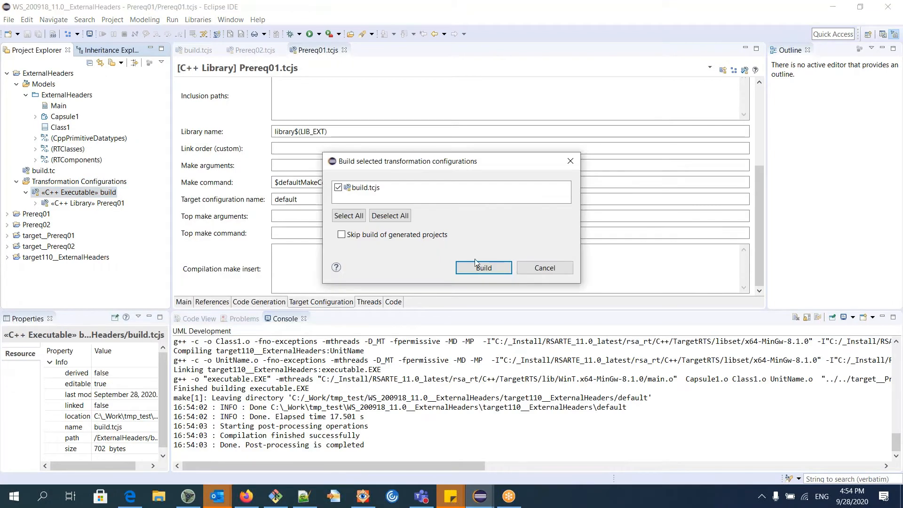
left_click(479, 266)
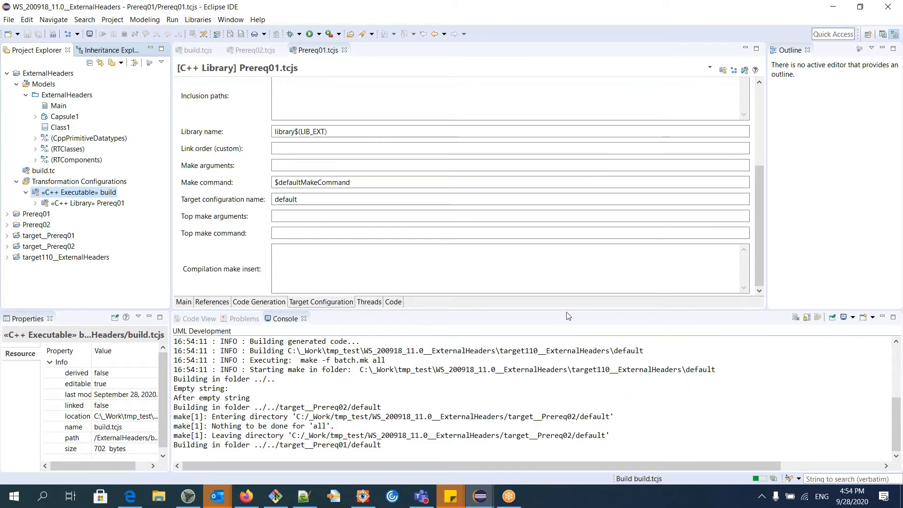
left_click_drag(570, 315, 570, 267)
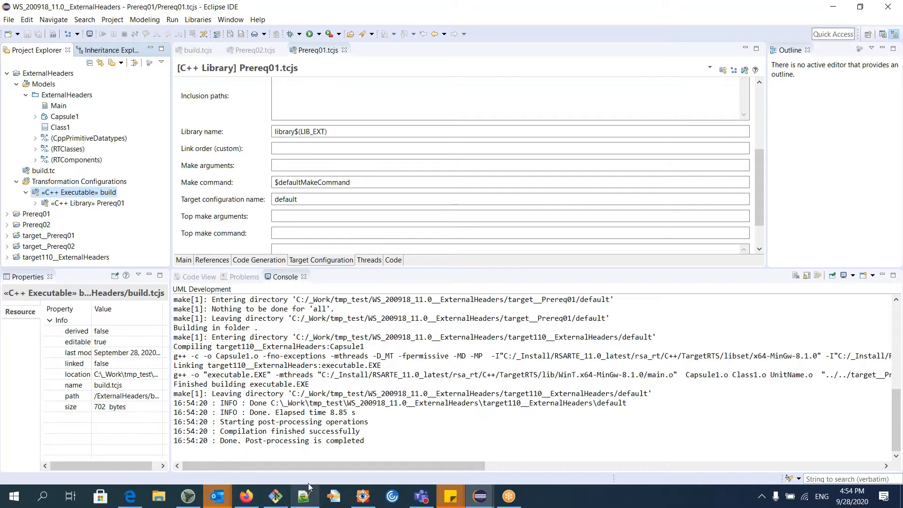
Switch to Notepad++ and check the drivers/isr.h include in Parameters.h.
left_click(304, 496)
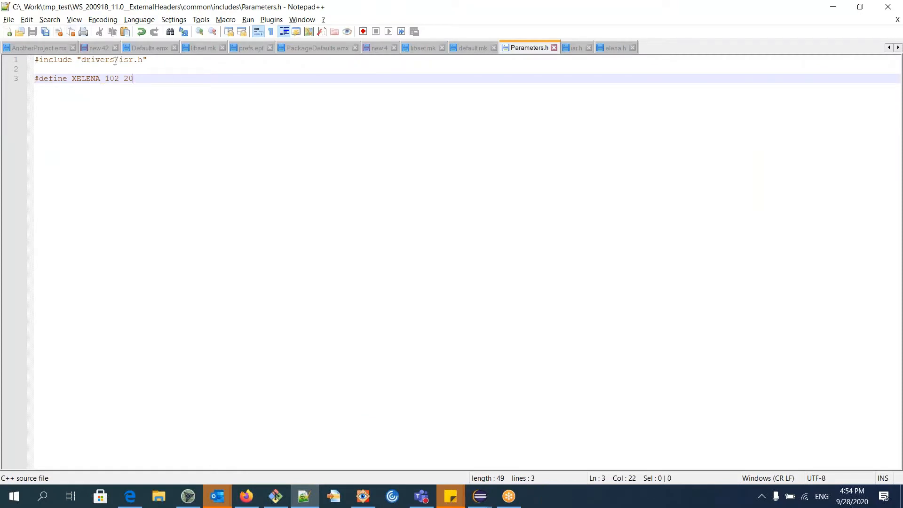
left_click_drag(81, 60, 144, 60)
left_click(162, 79)
Return to Eclipse, shrink the console area, and check the compile arguments in build.tcjs's target configuration.
left_click(480, 496)
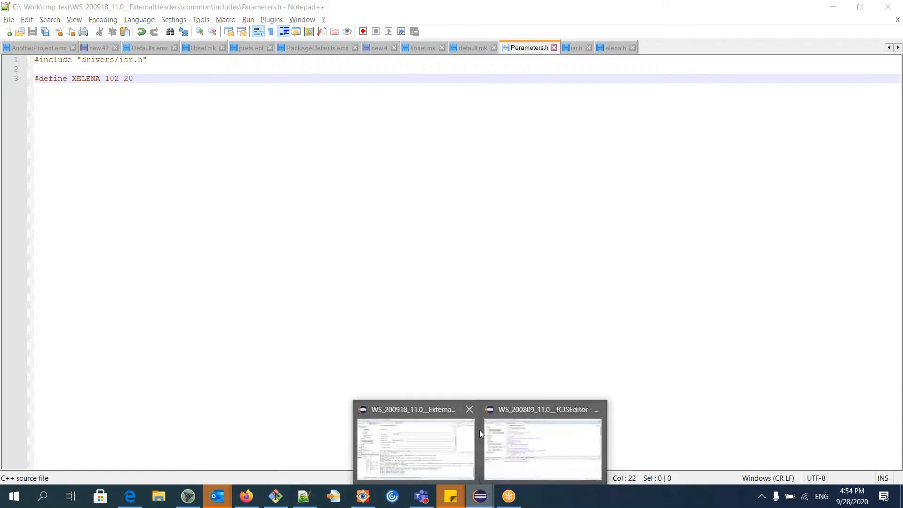
left_click(386, 447)
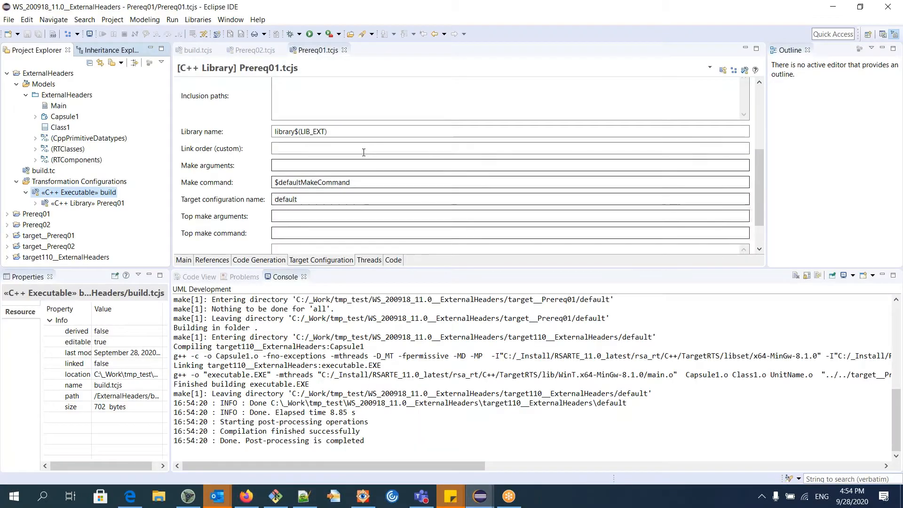
scroll(365, 152, "up", 1)
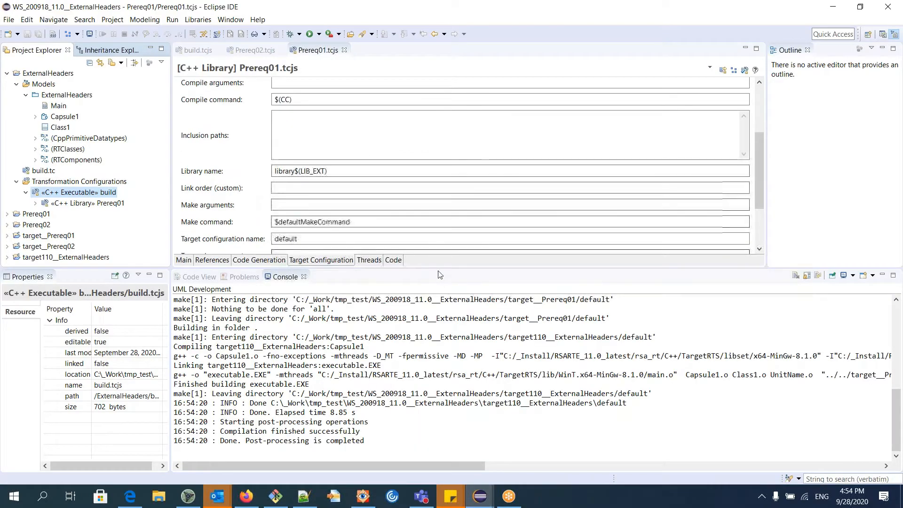
left_click_drag(438, 269, 437, 322)
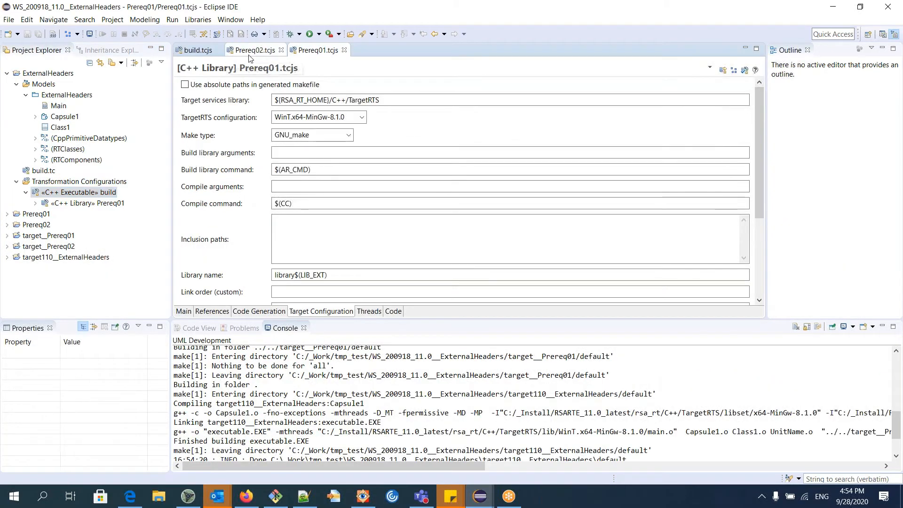
left_click(196, 51)
left_click_drag(275, 153, 333, 155)
left_click(325, 153)
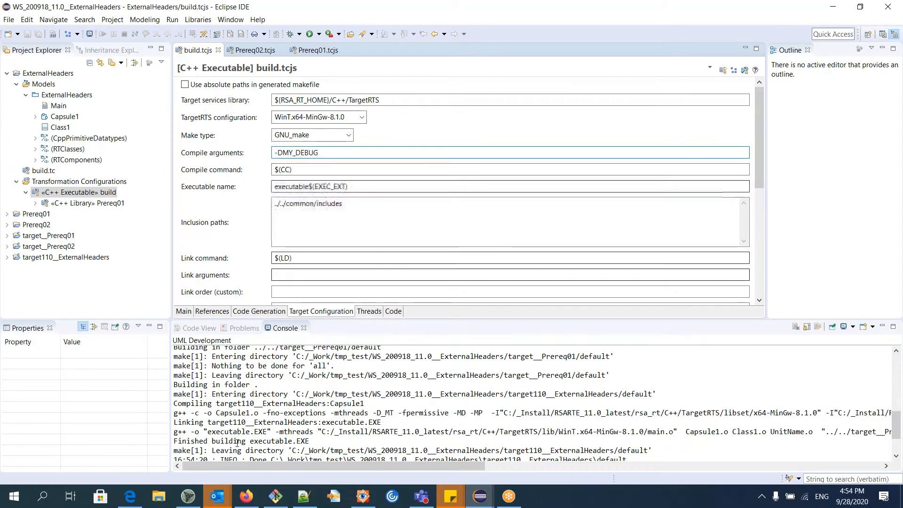
Switch to Notepad++ and check the MY_DEBUG condition around the elena.h include in isr.h.
left_click(307, 497)
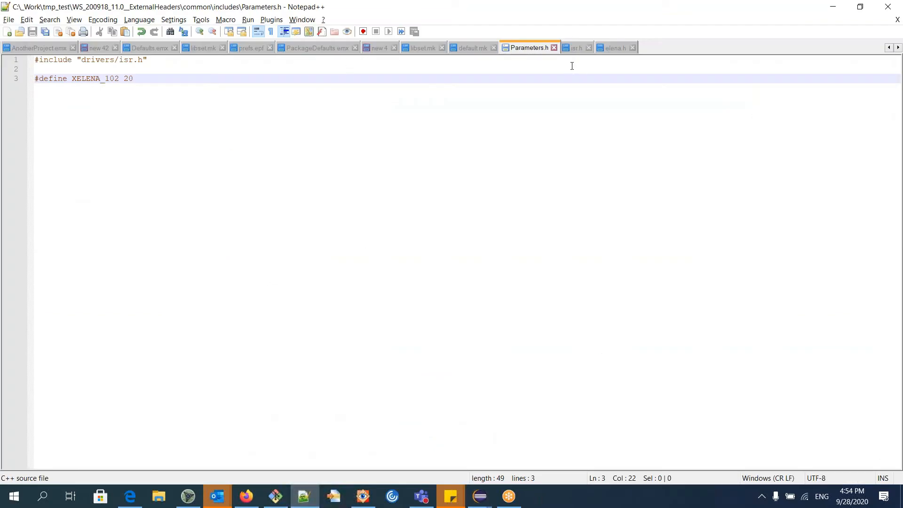
left_click(576, 48)
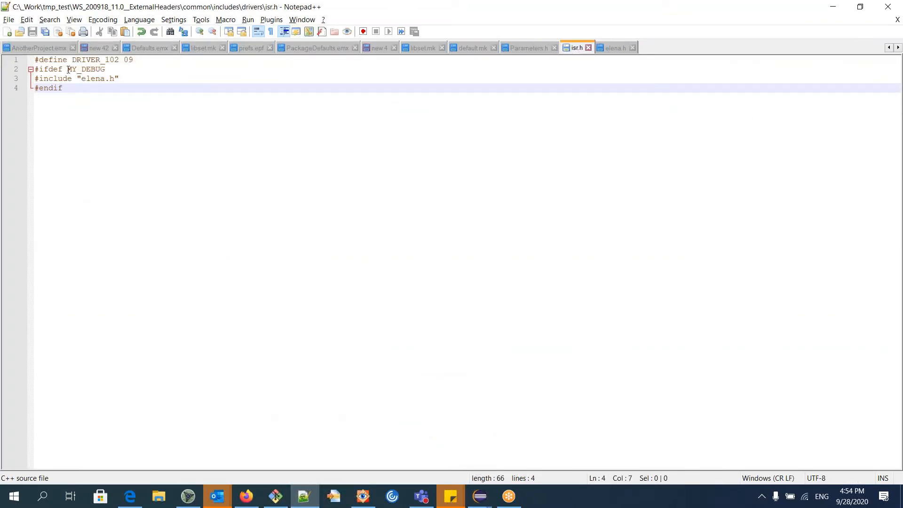
left_click_drag(68, 69, 105, 70)
left_click(110, 79)
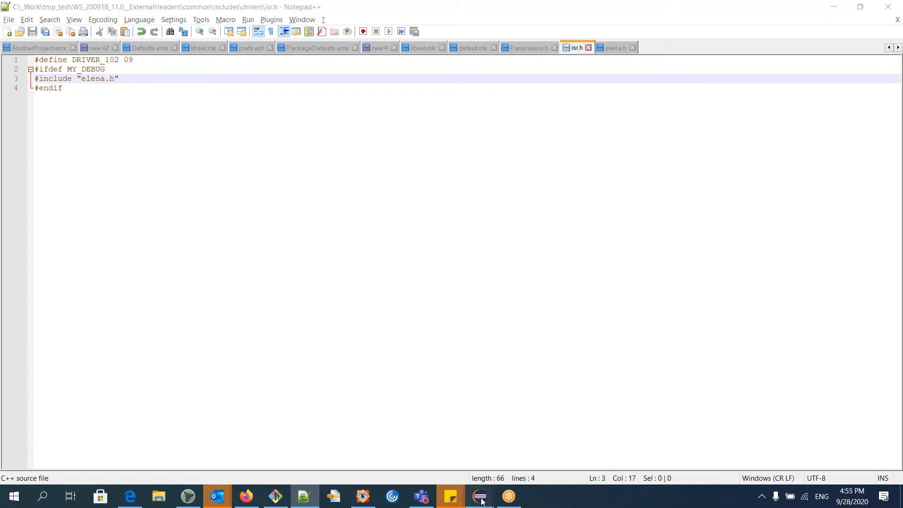
Switch to Eclipse, set the compile arguments of build.tcjs to -DMY_DEBUG1, and save the configuration.
mouse_move(480, 496)
left_click(396, 404)
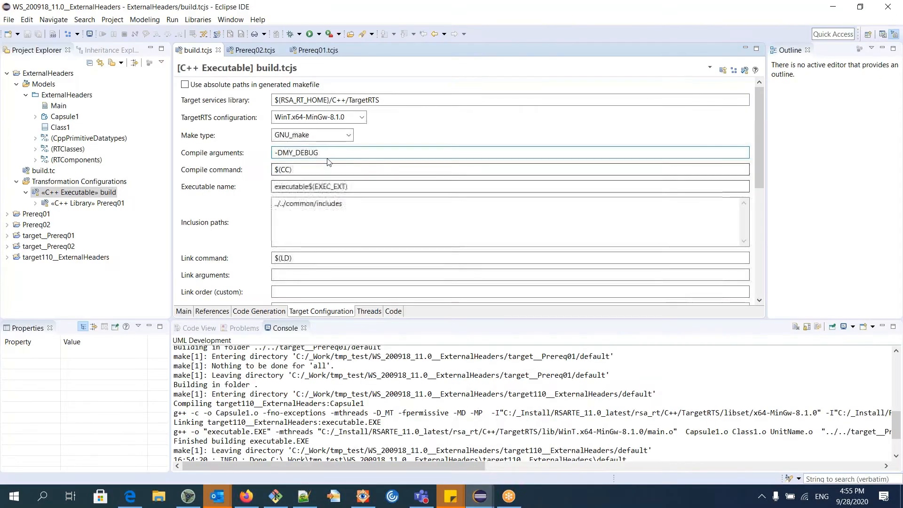
type("1")
key("ctrl+s")
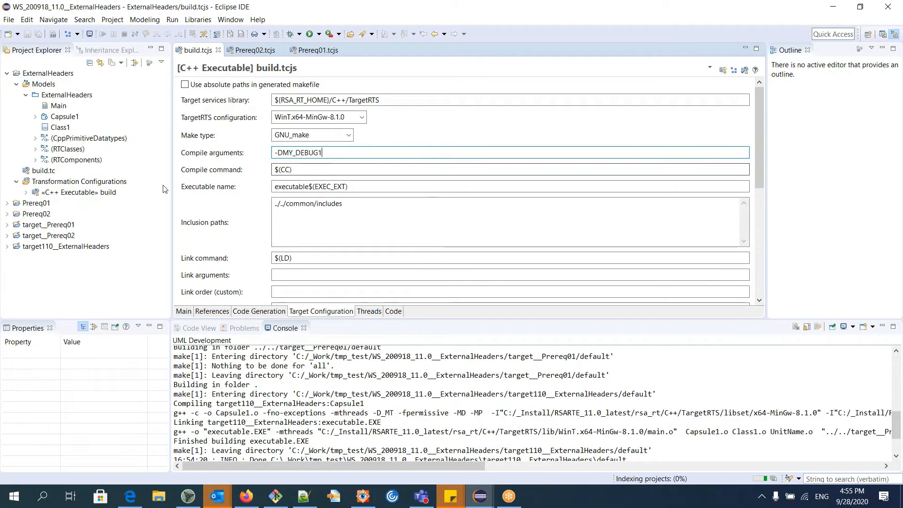
Build the build.tcjs configuration with the changed compile arguments and enlarge the console area to show its output.
right_click(97, 191)
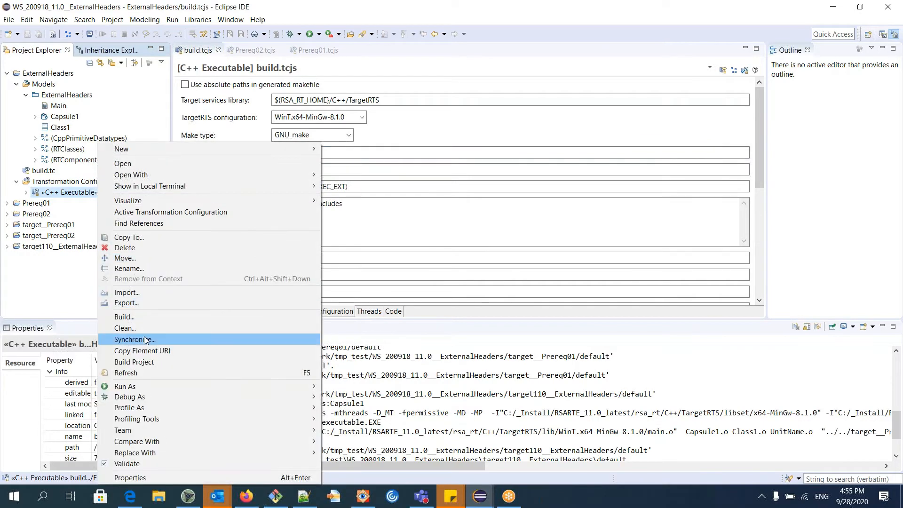
left_click(139, 315)
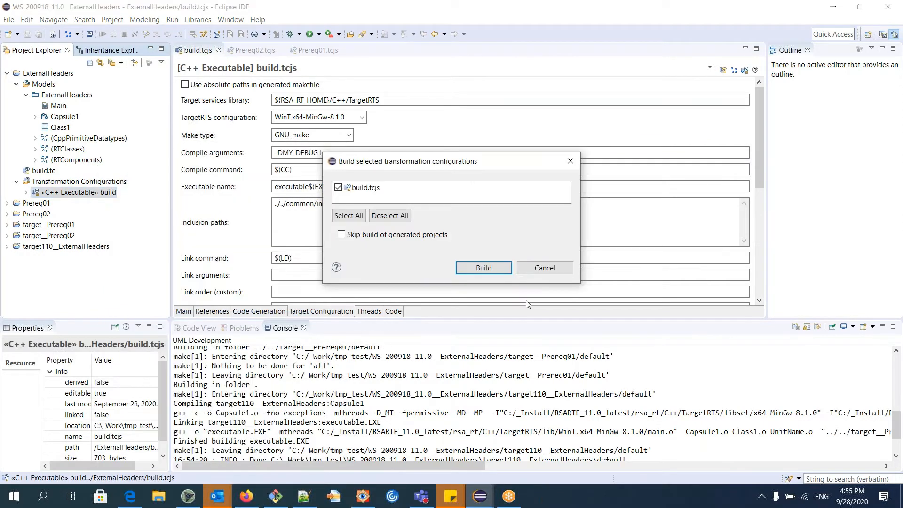
left_click(484, 267)
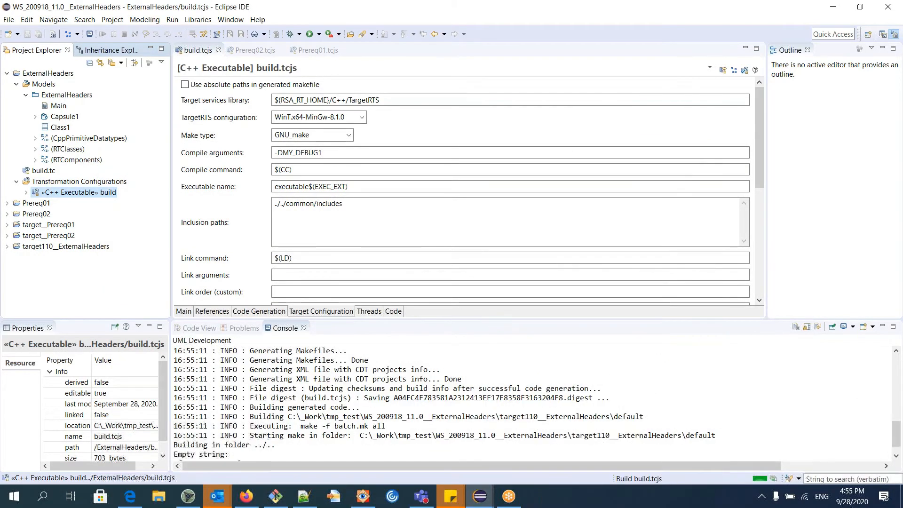
left_click_drag(497, 320, 504, 284)
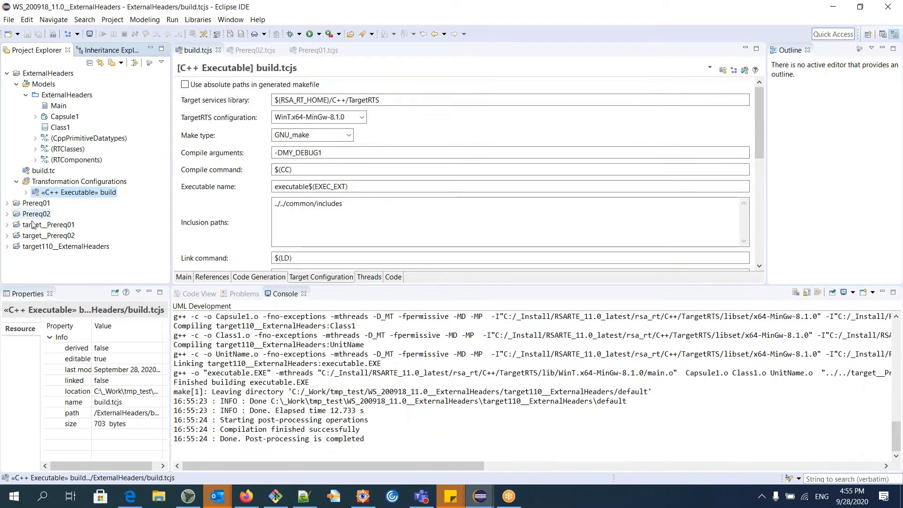
Open Capsule1.d from target110__ExternalHeaders' default folder, dismiss the Marketplace editor suggestion, and examine the listed header dependencies.
left_click(7, 246)
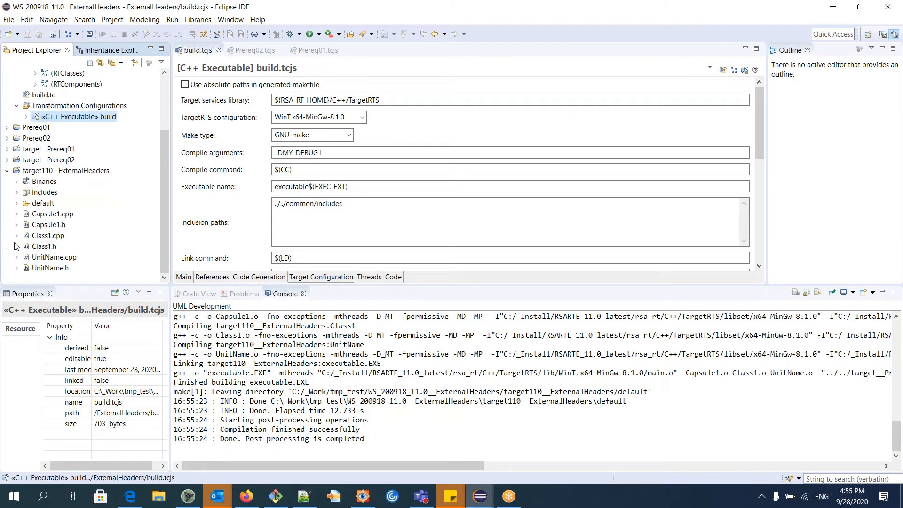
left_click(17, 203)
left_click(68, 206)
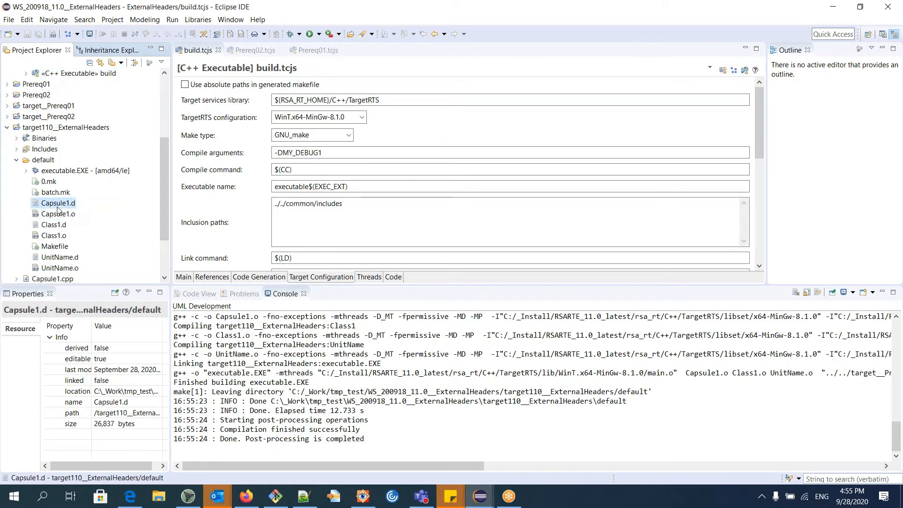
double_click(58, 205)
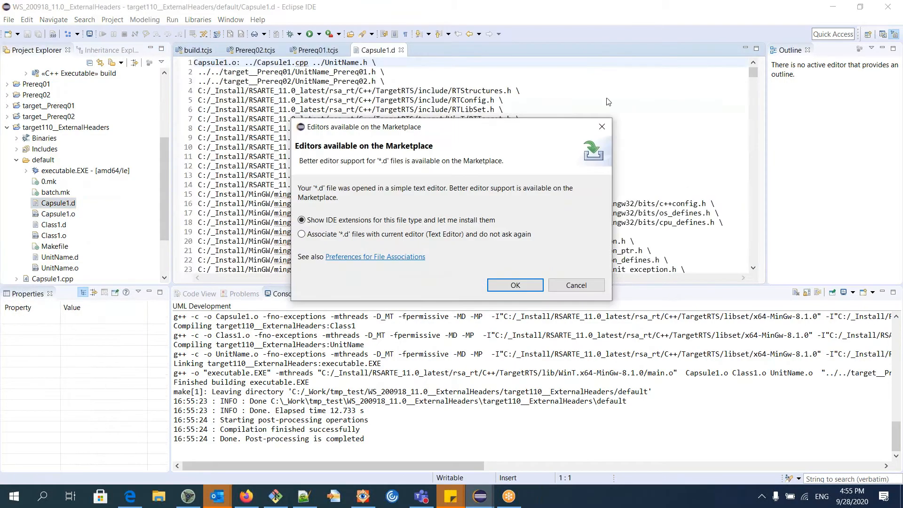
left_click(556, 284)
scroll(758, 117, "down", 2)
left_click_drag(757, 113, 750, 266)
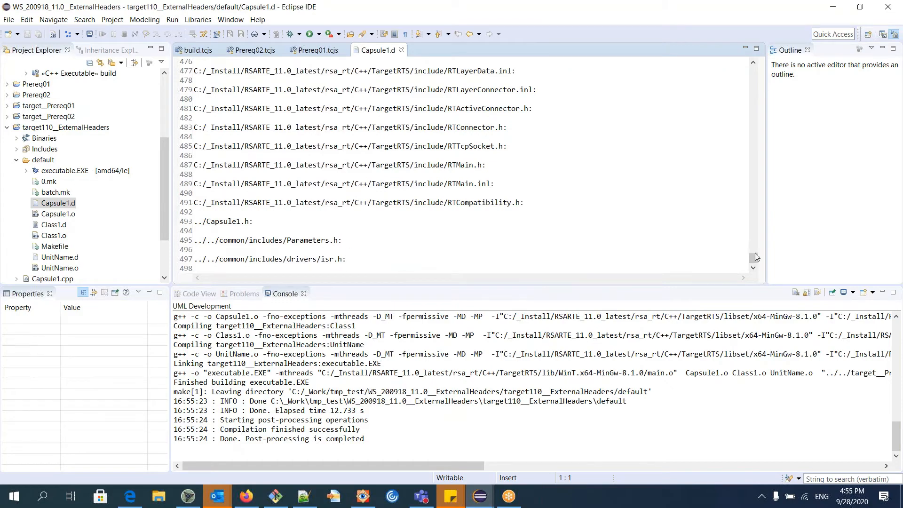
left_click_drag(754, 259, 752, 71)
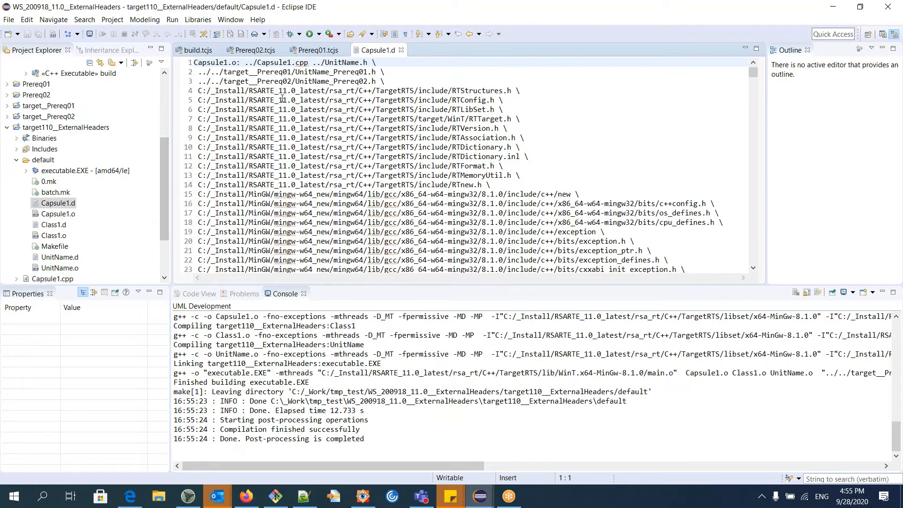
Open 0.mk from the default folder and examine the 0_DEPFILES list and the line that includes it.
left_click_drag(165, 178, 164, 197)
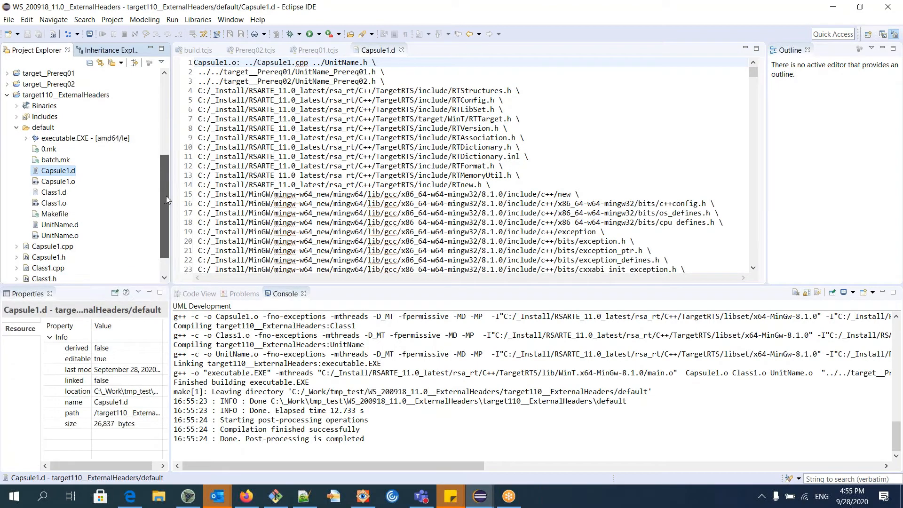
double_click(46, 149)
scroll(257, 210, "down", 8)
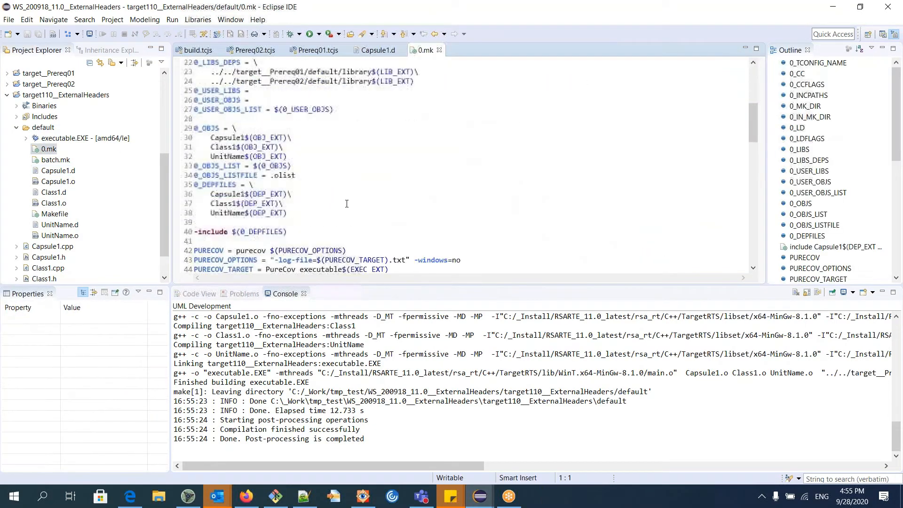
left_click_drag(194, 157, 299, 187)
left_click(266, 203)
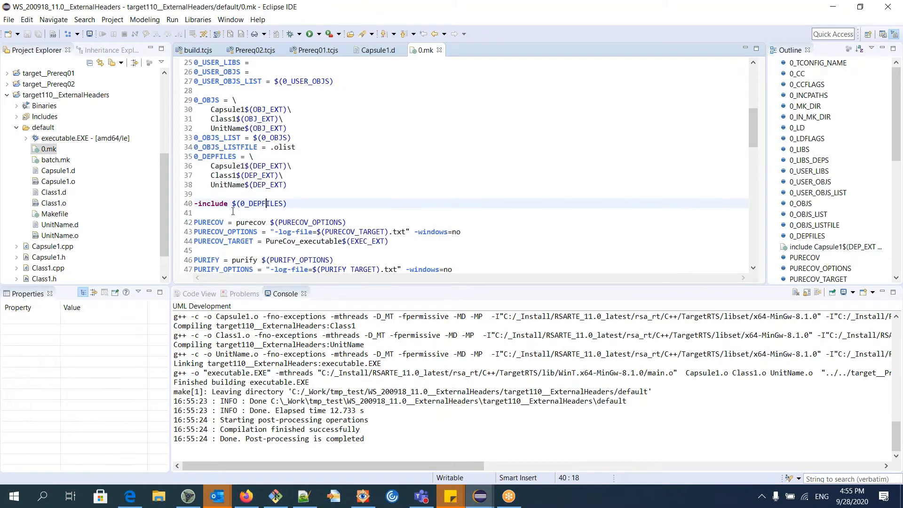
left_click_drag(194, 204, 289, 204)
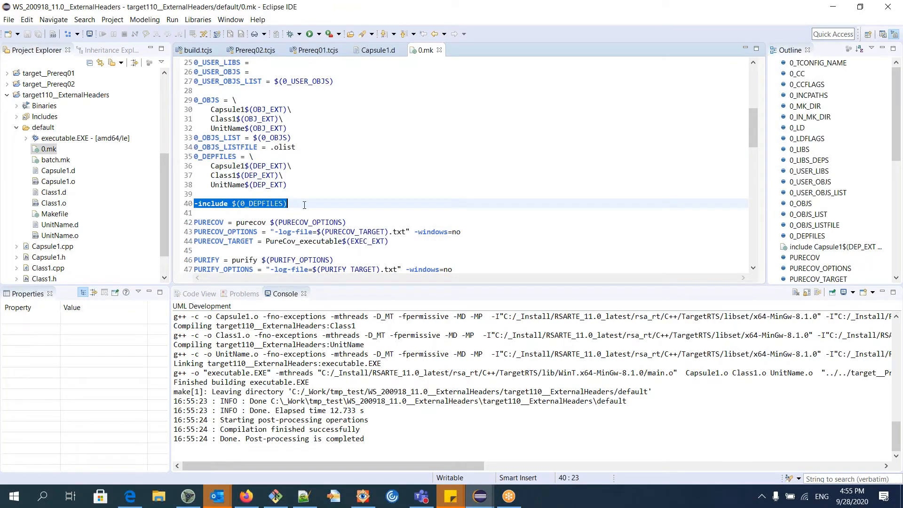
left_click(304, 205)
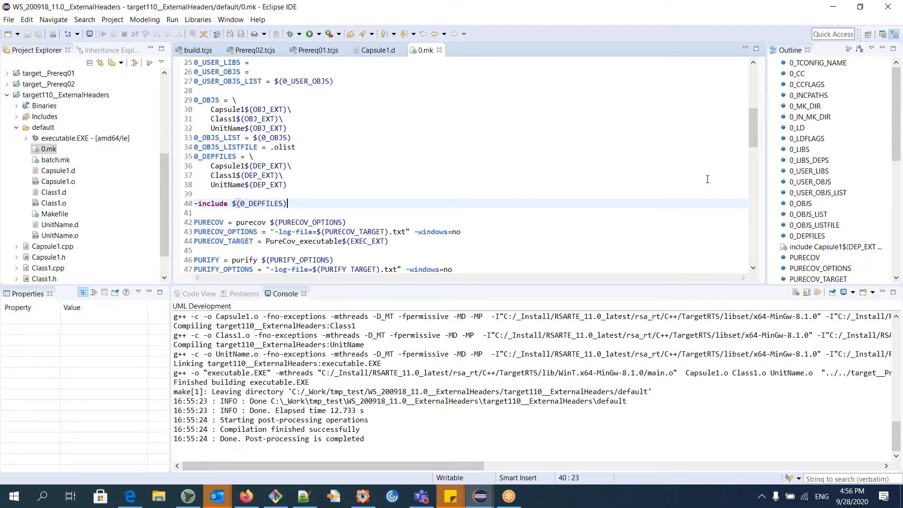
Examine the 0_clean rule in 0.mk, especially the line removing dependency files, and return to the file's beginning.
left_click_drag(754, 133, 753, 265)
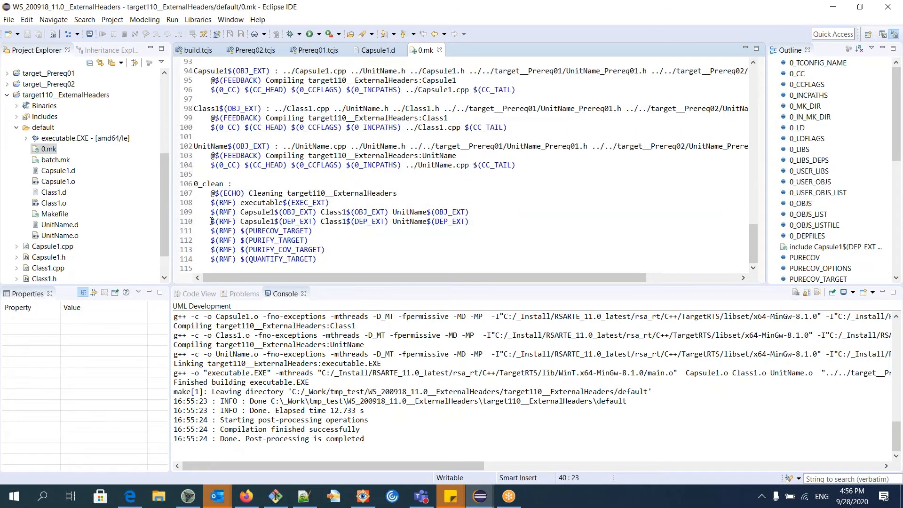
left_click_drag(212, 221, 480, 221)
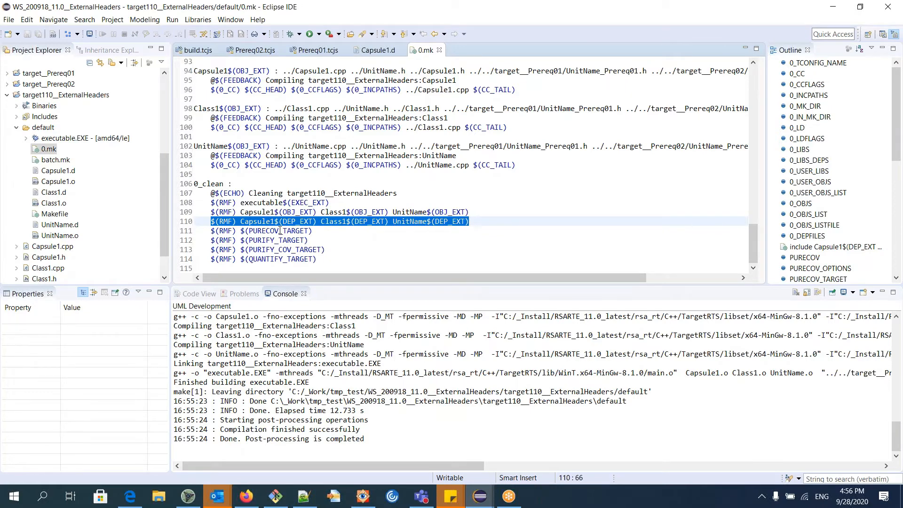
left_click(383, 240)
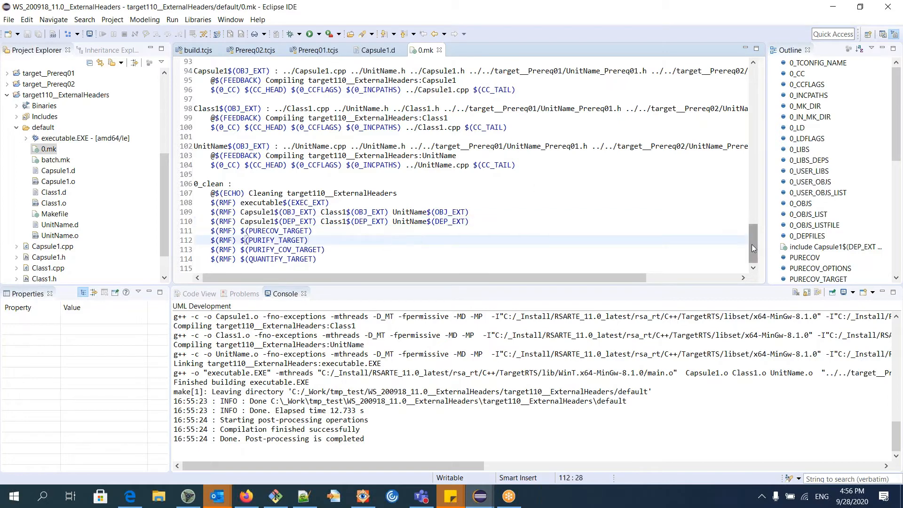
left_click_drag(751, 244, 752, 85)
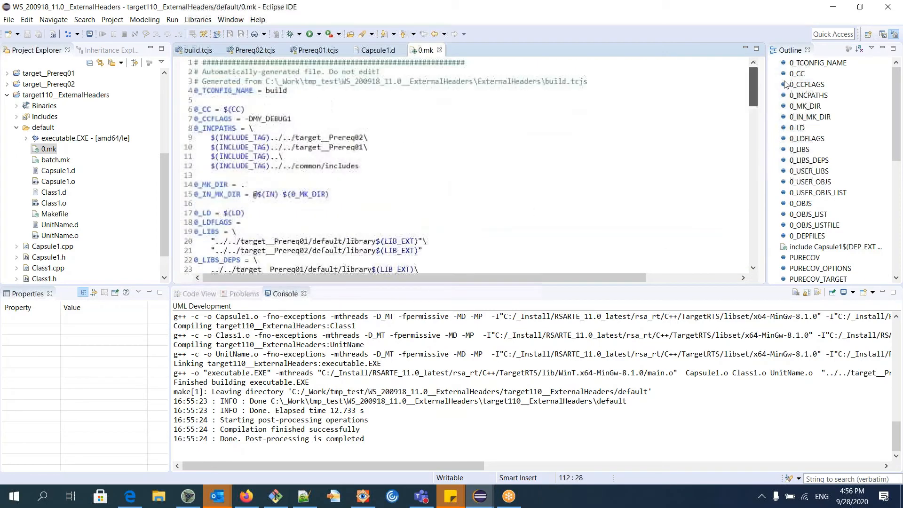
Switch to the Git Bash terminal and list the contents of the WS_200918_11.0__ExternalHeaders workspace folder with ll.
left_click(276, 496)
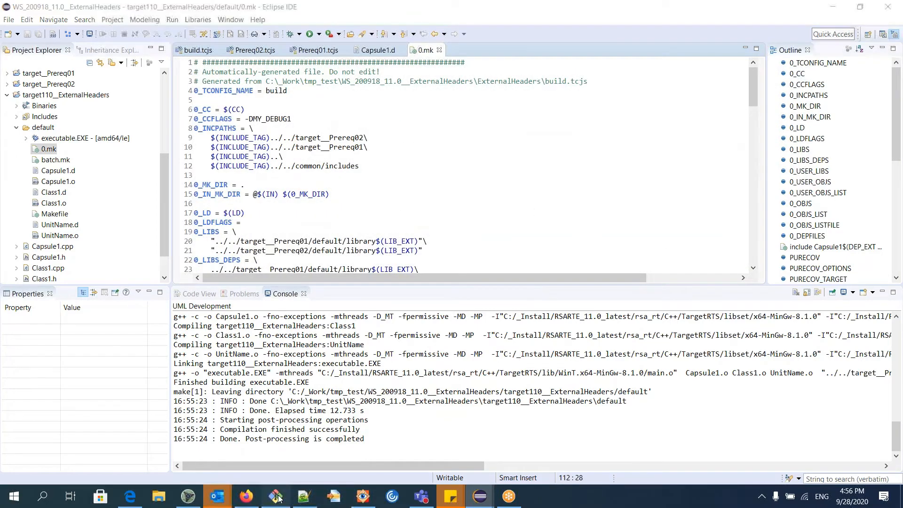
key("Return")
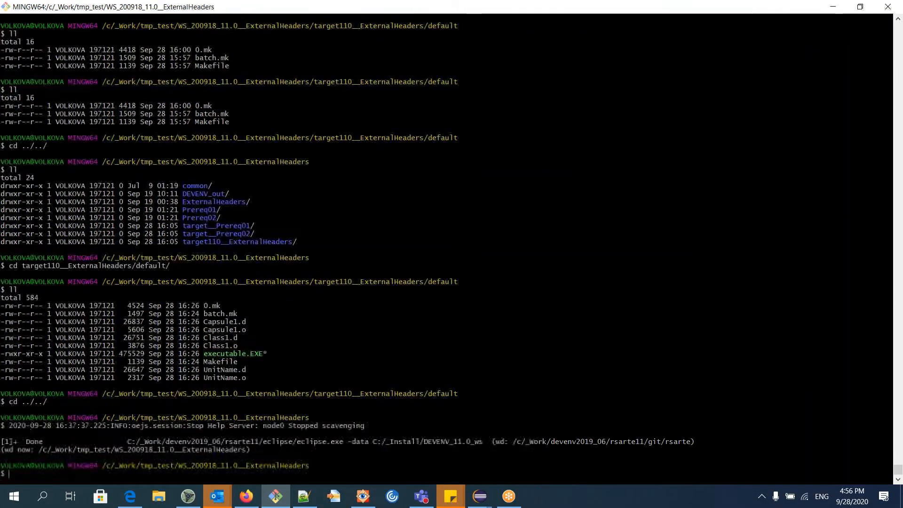
type("ll")
key("Return")
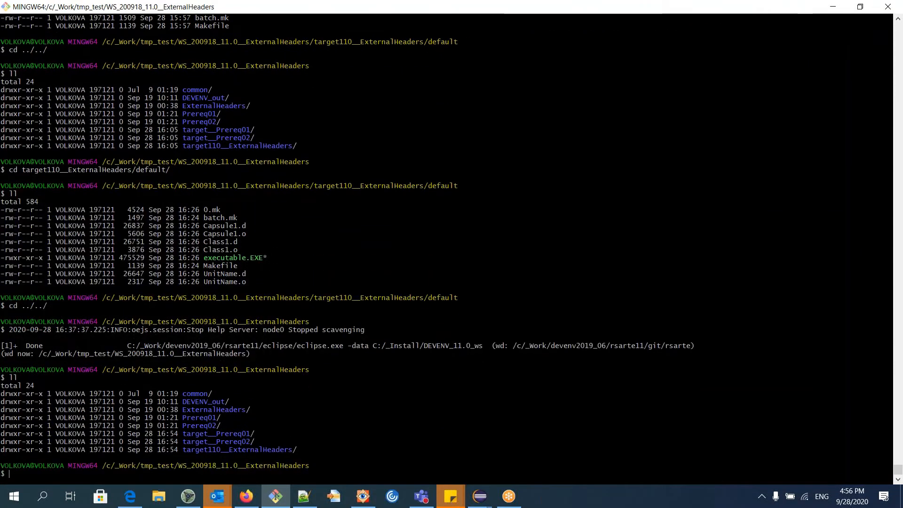
Change the directory to target110__ExternalHeaders/default/ and list its files with ll.
type("cd target11")
key("Tab")
type("d")
key("Tab")
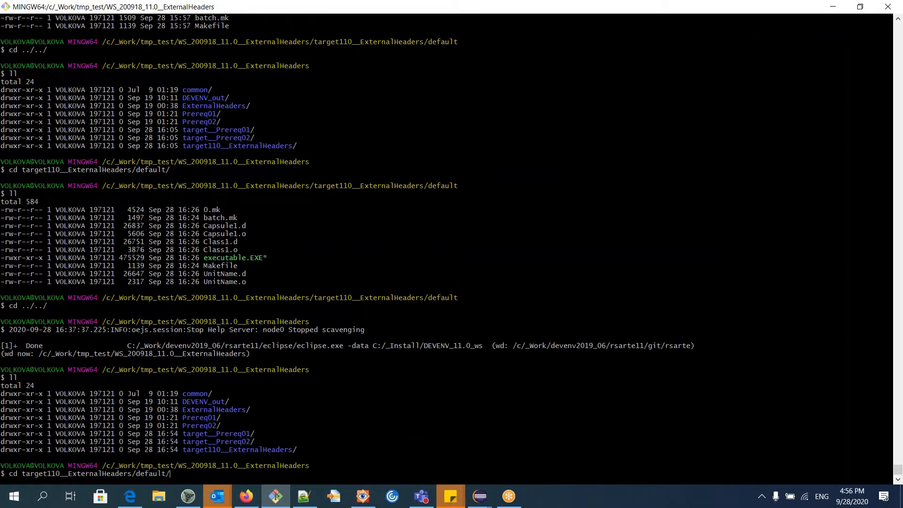
key("Return")
type("ll")
key("Return")
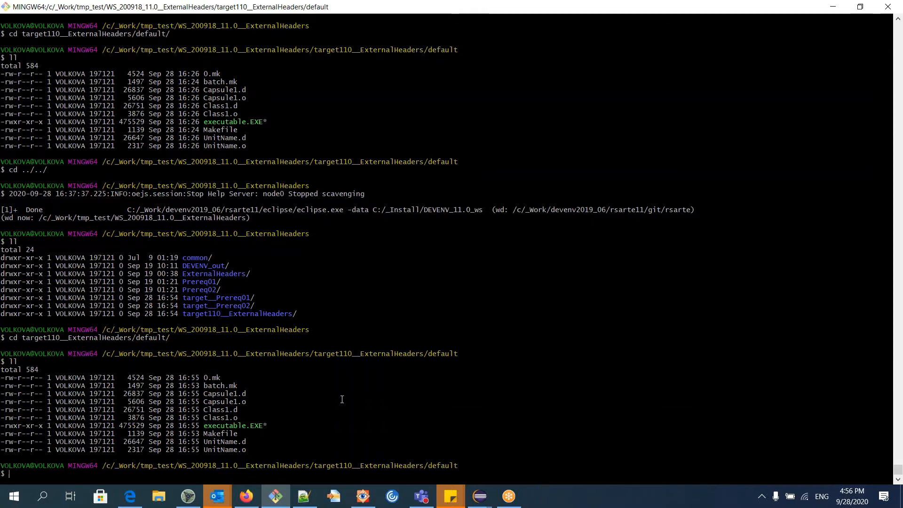
Clean the build output with make -f batch.mk clean and list the remaining files in the default folder.
type("make -f batch.mk clean")
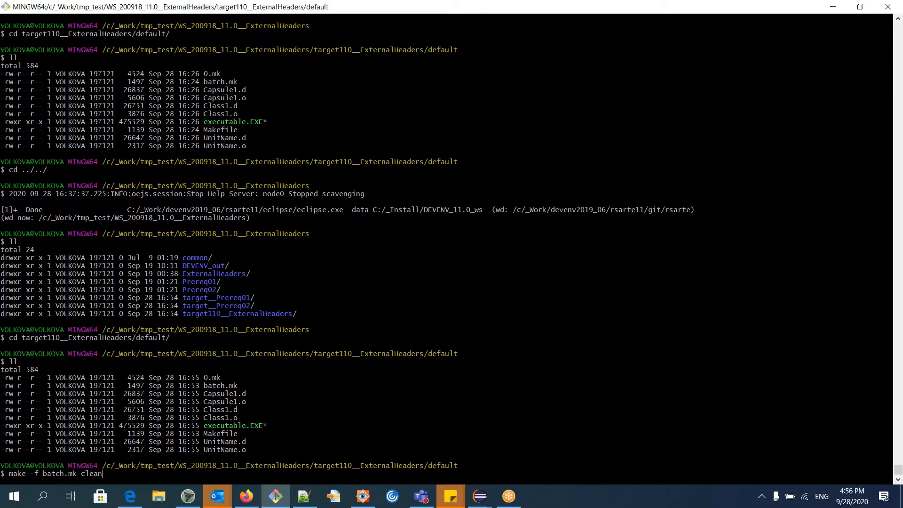
key("Return")
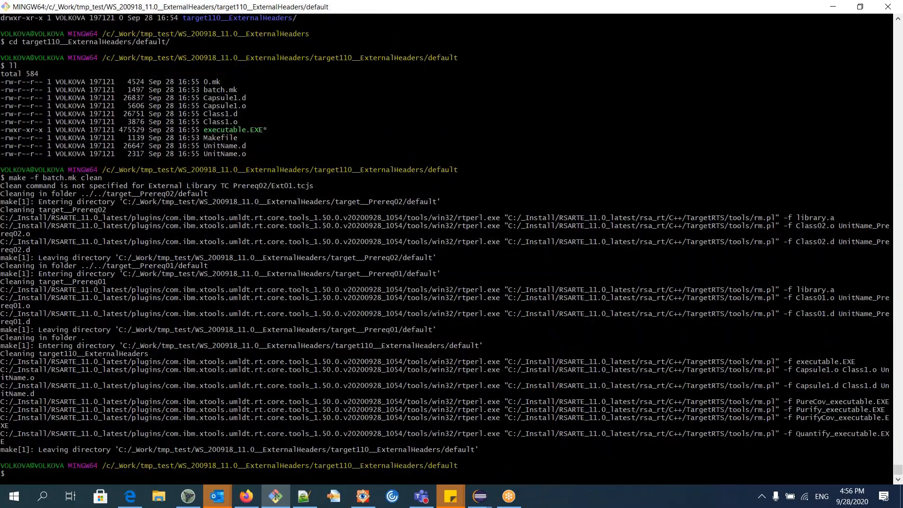
key("Return")
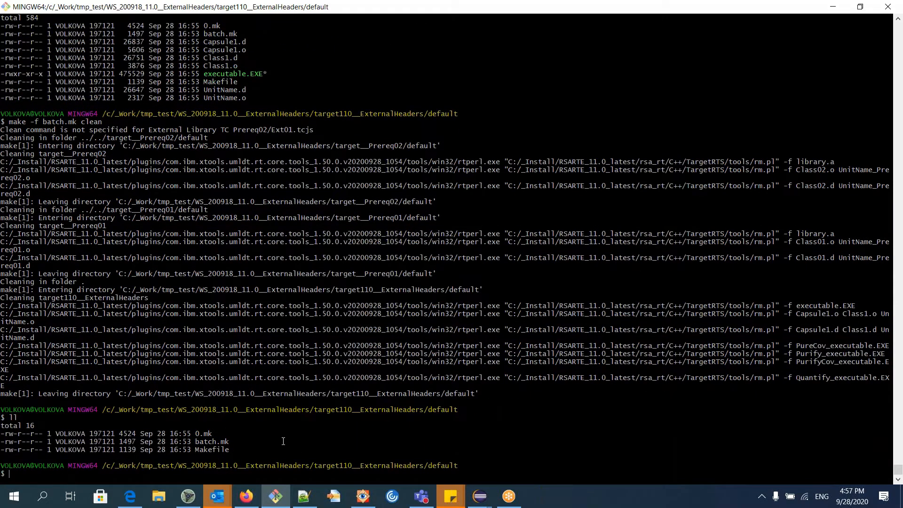
Switch to the WS_200918_11.0__ExternalHeaders Eclipse workspace and set the type of generated make files to Inclusive in the Build/Transformations preferences.
left_click(479, 496)
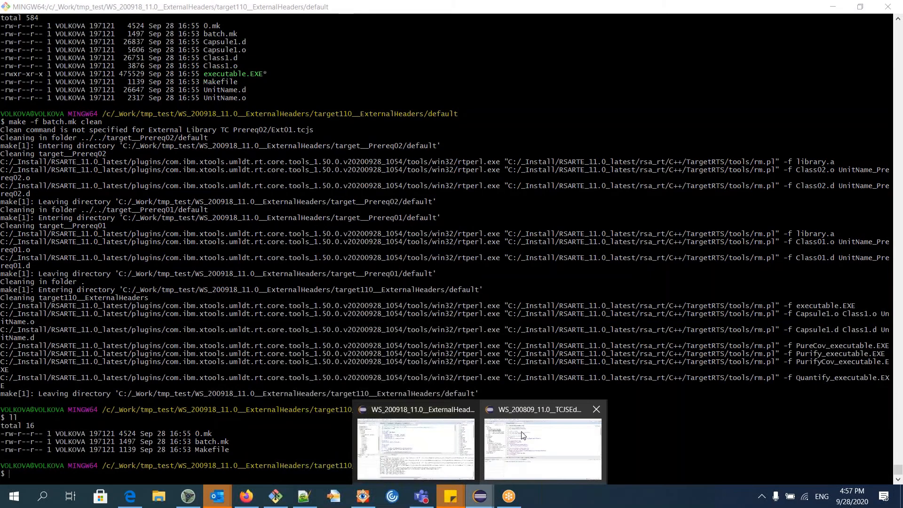
left_click(416, 449)
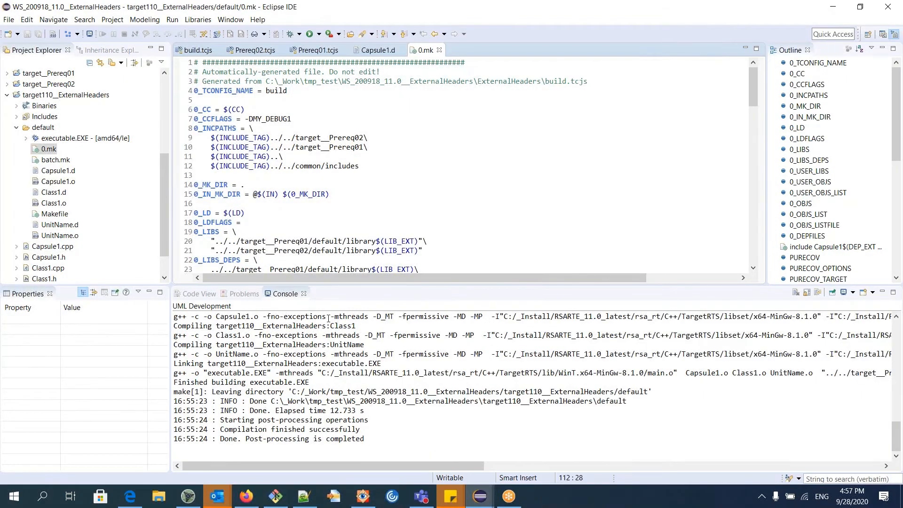
left_click_drag(324, 286, 325, 297)
left_click(230, 20)
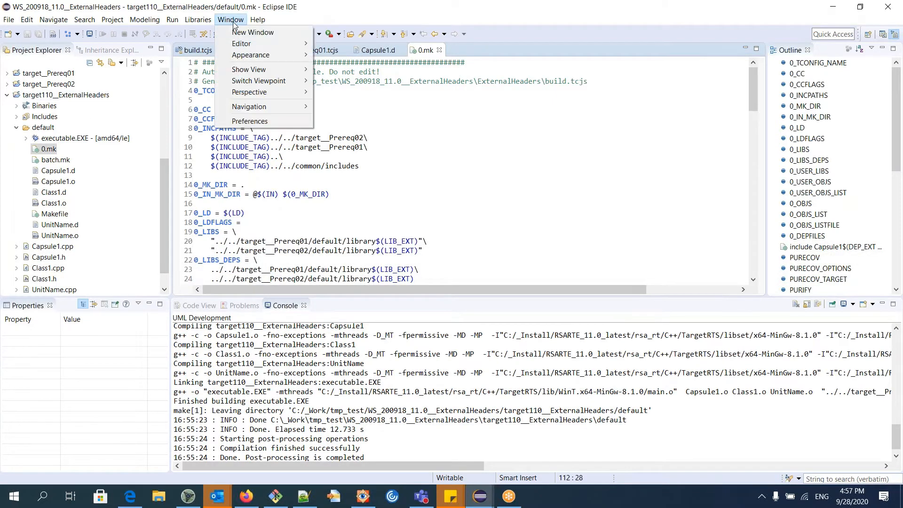
left_click(255, 121)
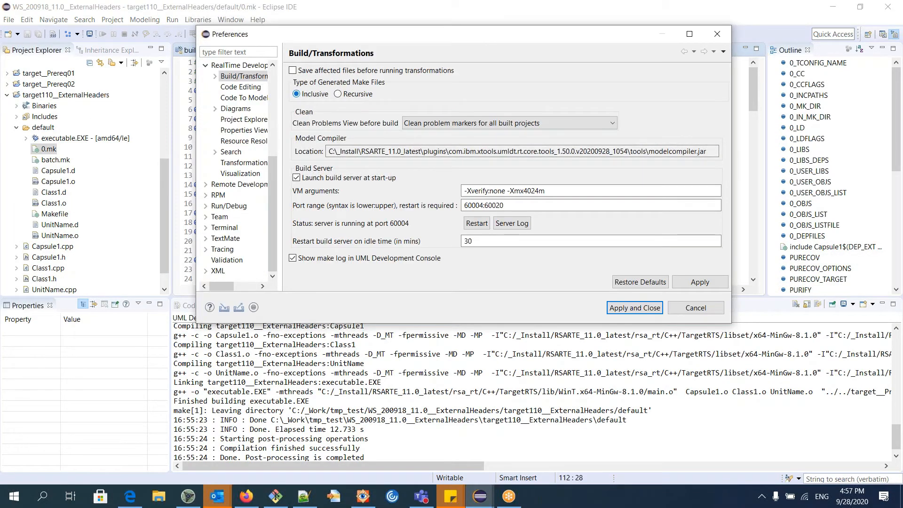
left_click(641, 307)
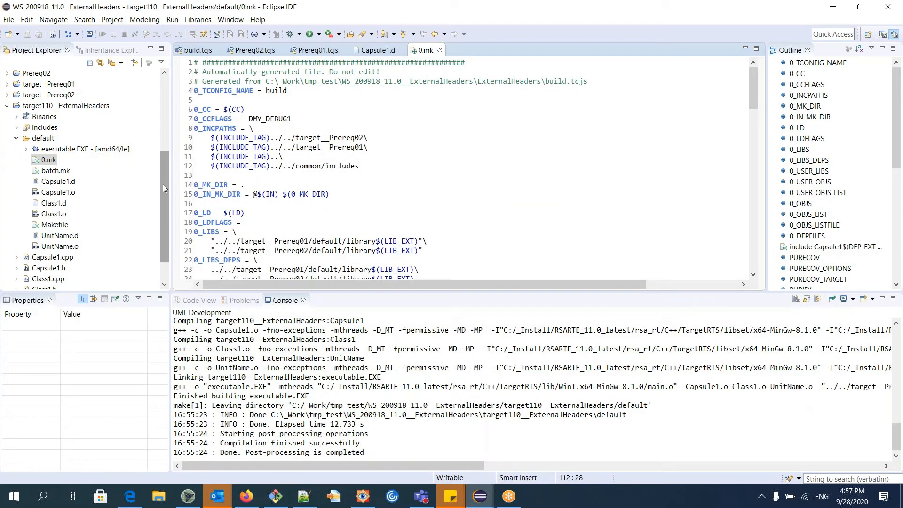
Try to clean the build.tcjs transformation configuration with building after the clean enabled.
left_click_drag(163, 184, 167, 132)
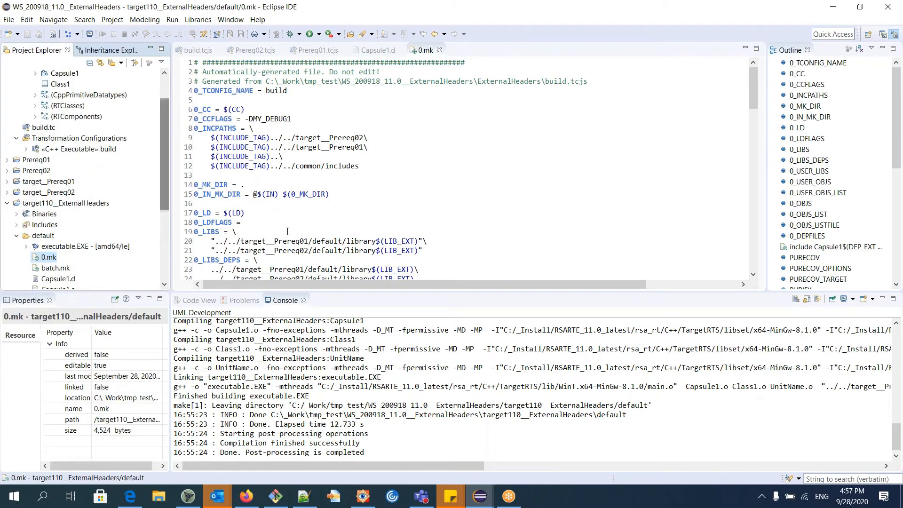
left_click(75, 150)
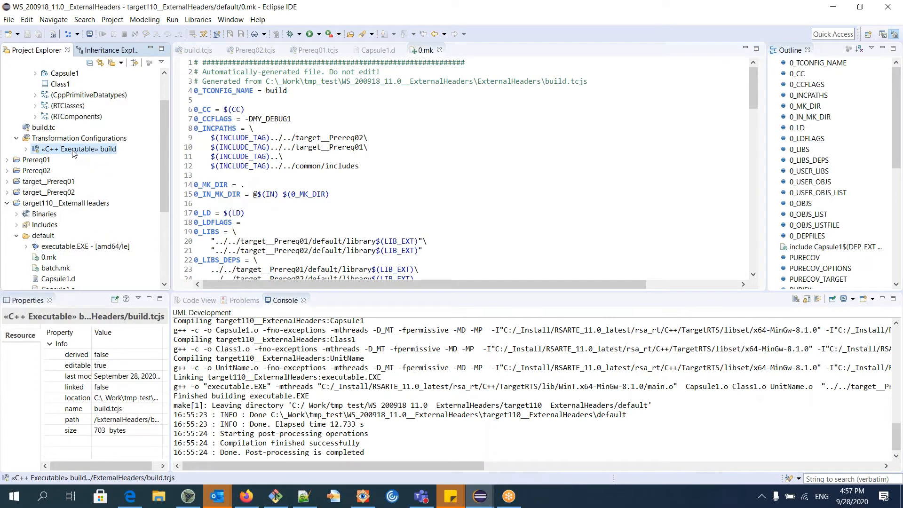
right_click(75, 152)
left_click(109, 333)
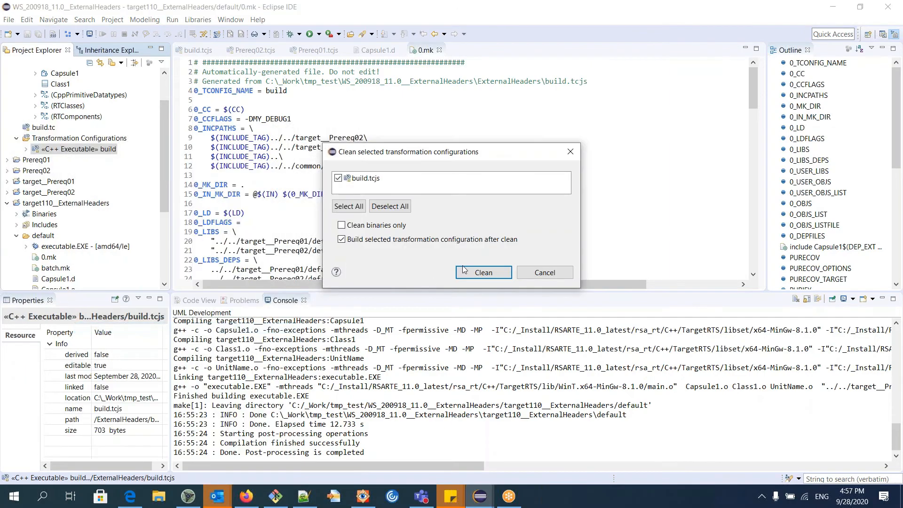
left_click(480, 271)
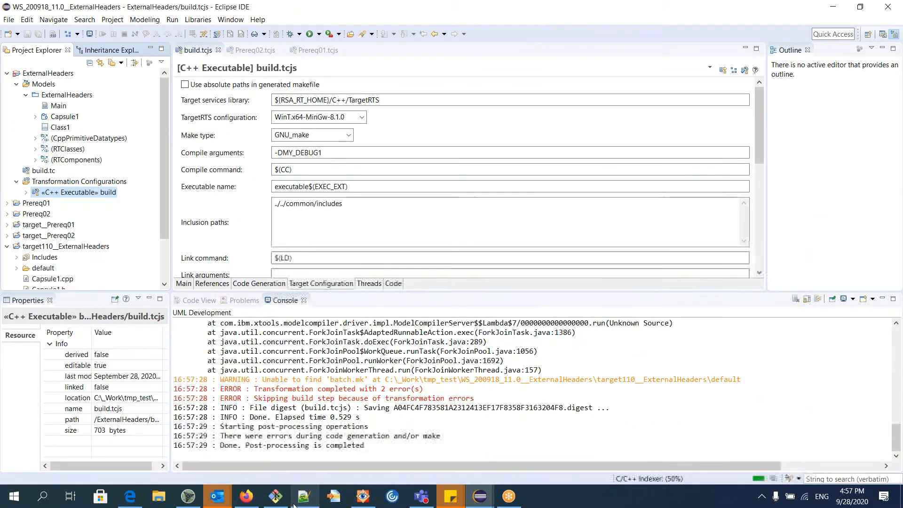
Switch to the Git Bash terminal and leave the default folder for the workspace root with cd ../../.
left_click(276, 495)
type("cd .")
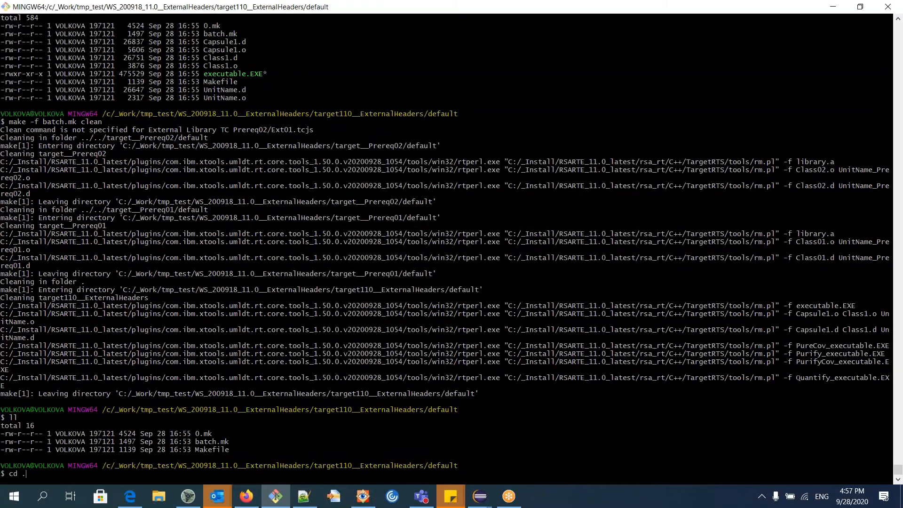
type("./../")
key("Return")
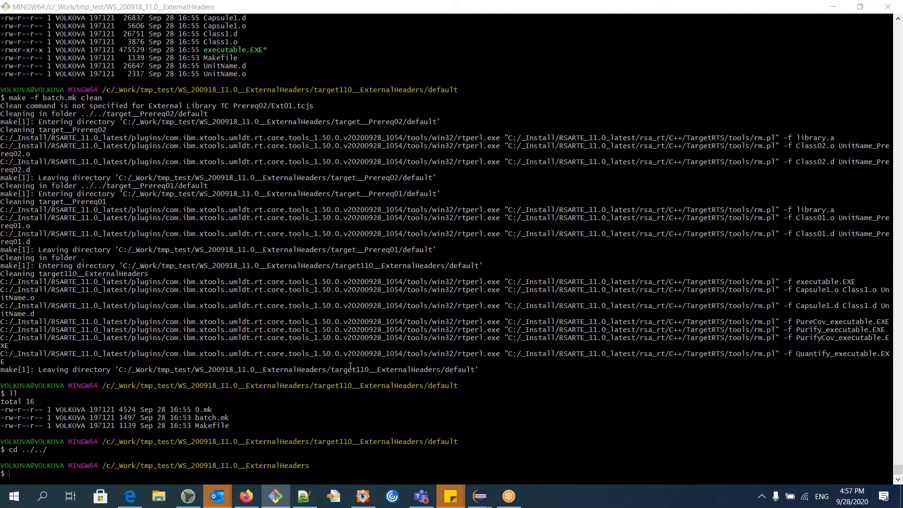
Switch back to Eclipse and build the «C++ Executable» build transformation configuration of ExternalHeaders.
key("alt+Tab")
right_click(91, 192)
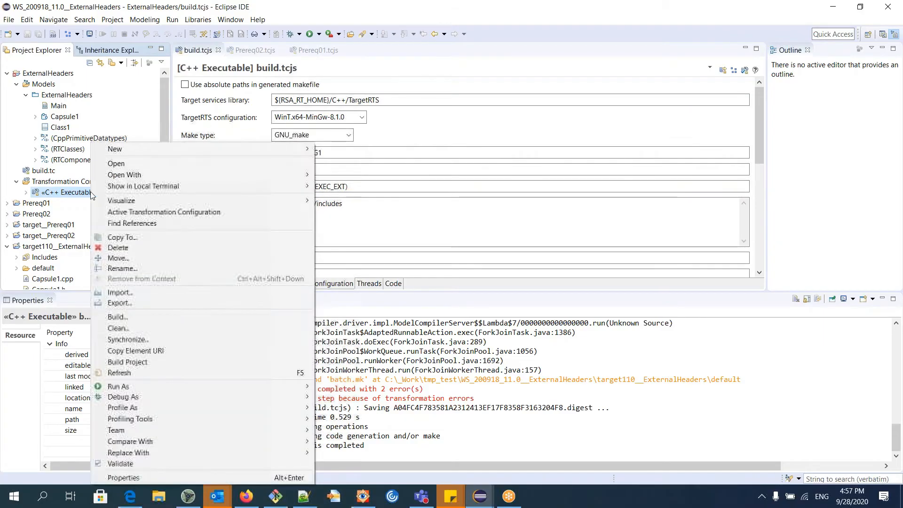
left_click(122, 317)
left_click(488, 273)
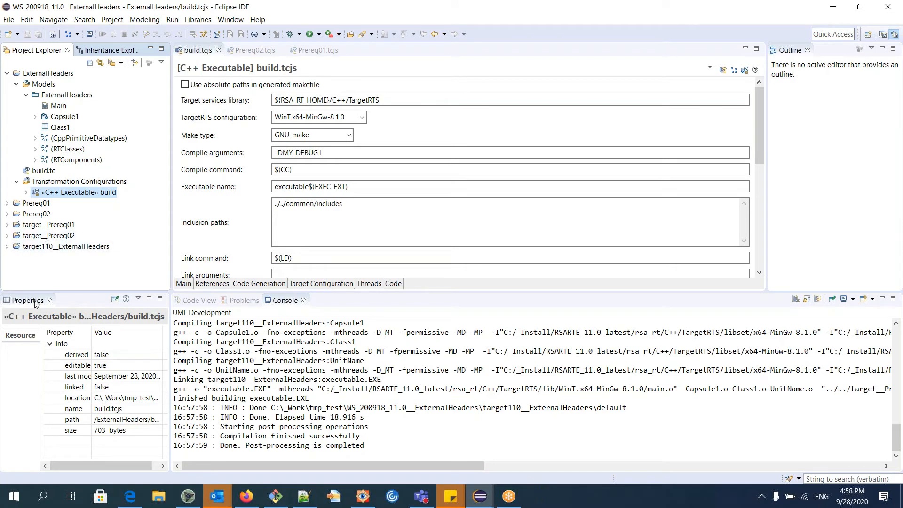
Open batch.mk from target110__ExternalHeaders' default folder and examine its target__Prereq02 variables and build rules.
left_click(6, 246)
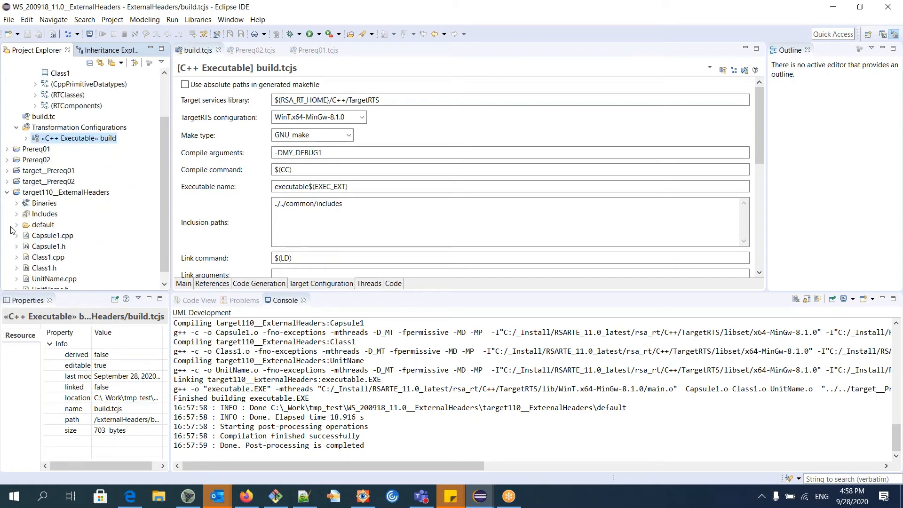
scroll(81, 214, "down", 1)
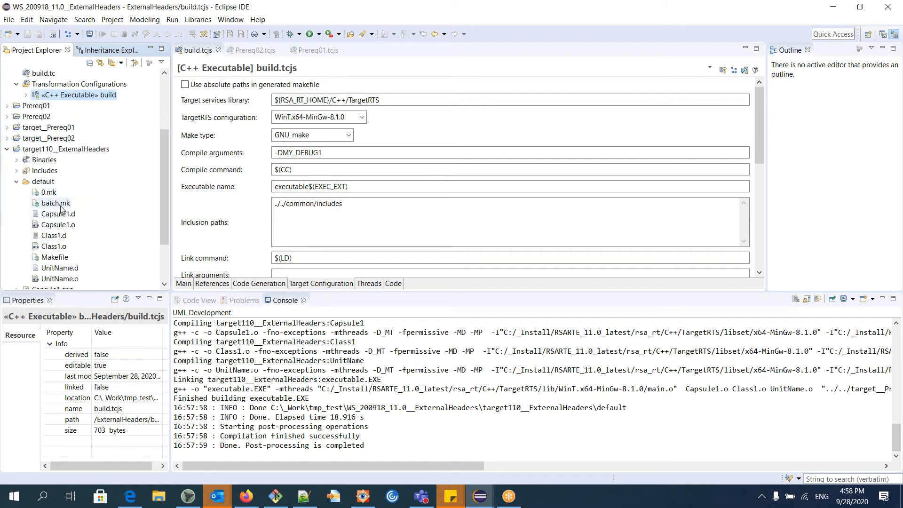
left_click(61, 204)
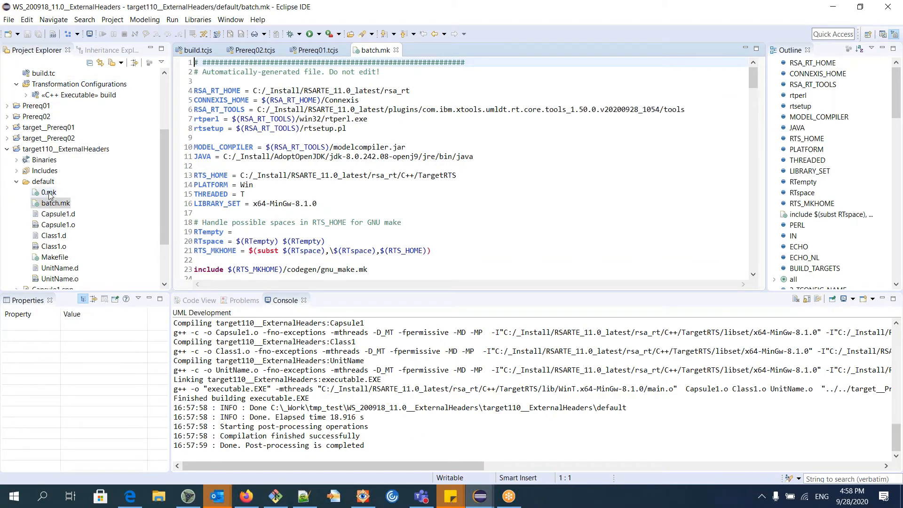
scroll(525, 194, "down", 20)
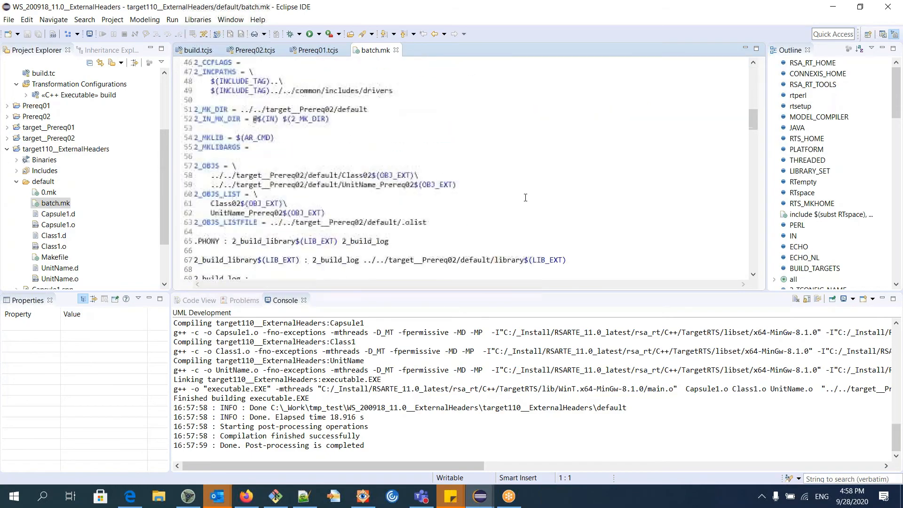
scroll(269, 132, "up", 2)
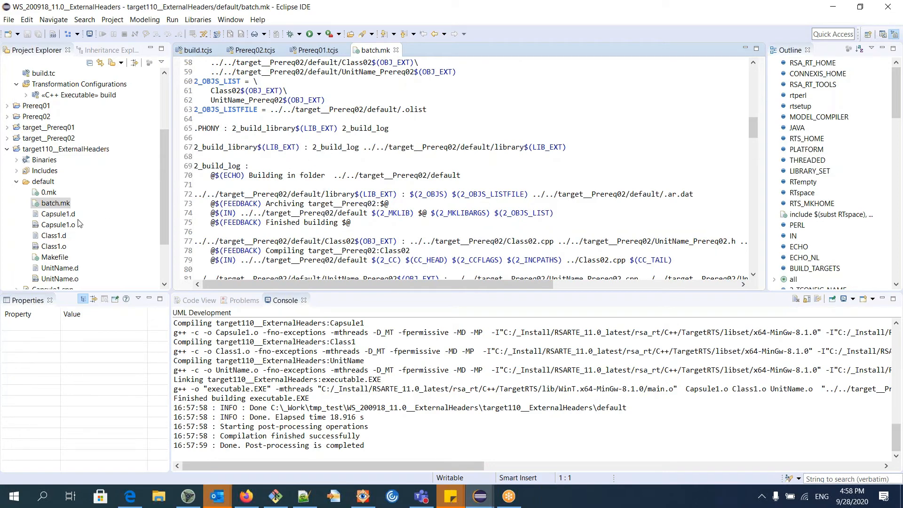
Open the regenerated 0.mk from the default folder and examine the 0_DEPFILES list and its include line.
left_click_drag(162, 213, 163, 229)
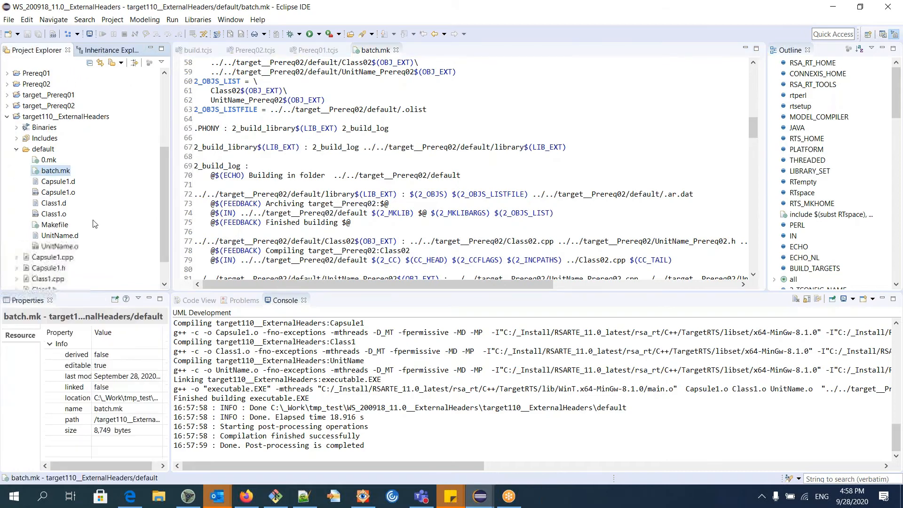
left_click(55, 227)
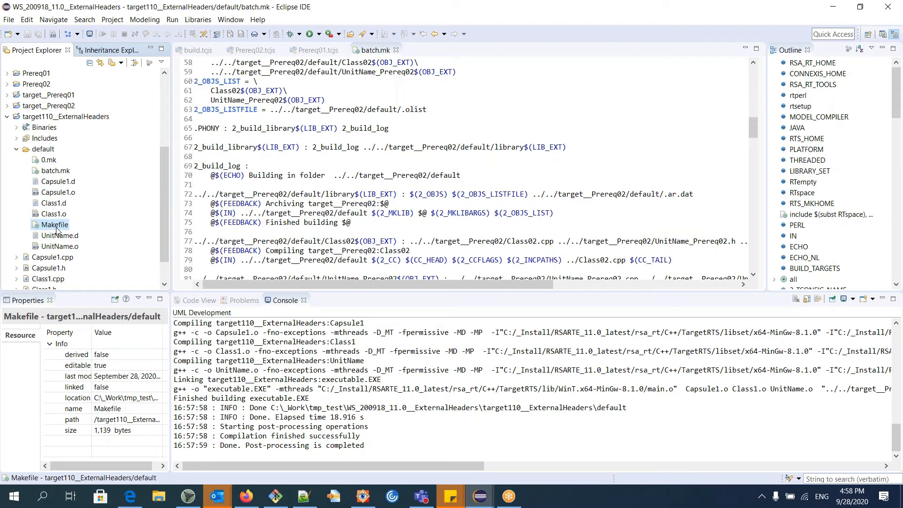
left_click(53, 160)
scroll(202, 189, "down", 7)
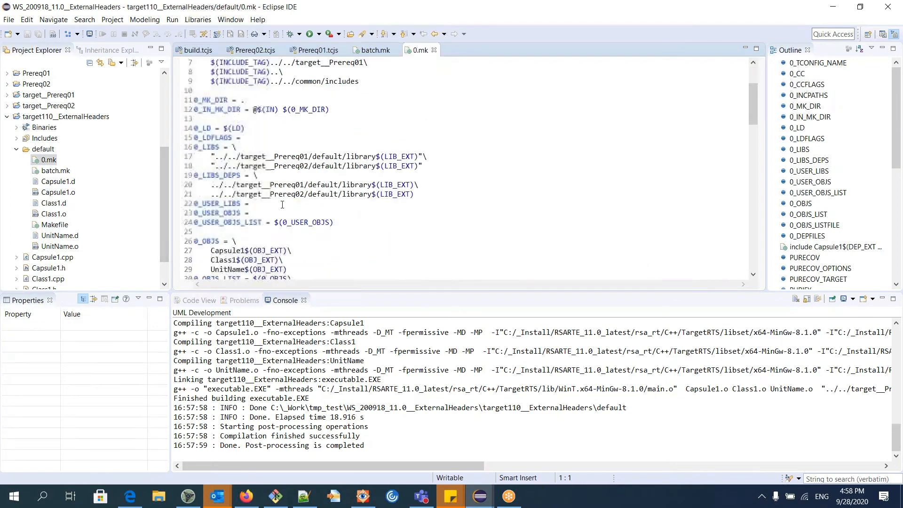
left_click_drag(194, 185, 303, 232)
left_click(303, 231)
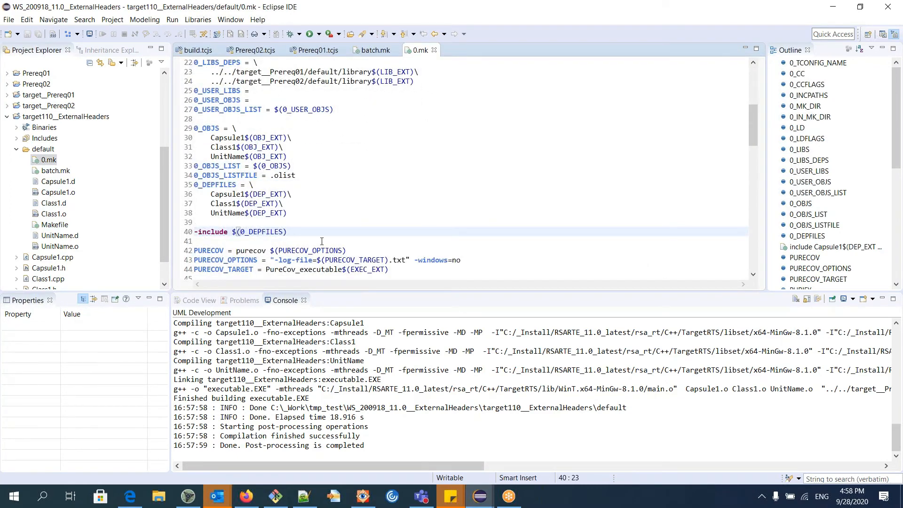
Switch to Notepad++, set the DRIVER_102 define in isr.h to 10, and save the file.
left_click(304, 496)
left_click(526, 47)
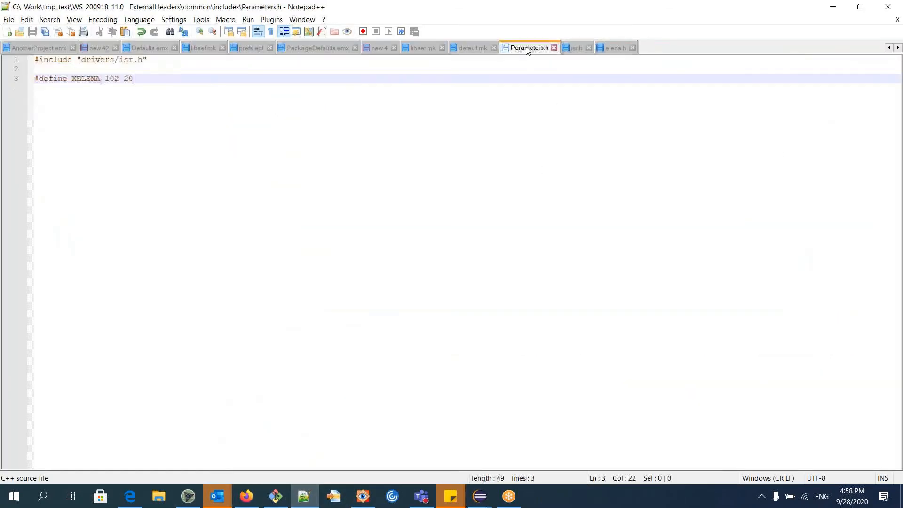
left_click(577, 48)
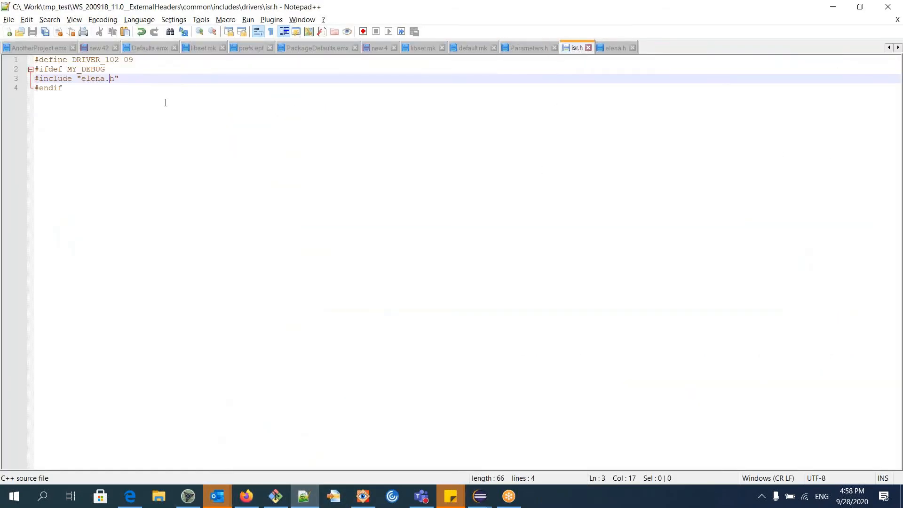
left_click(141, 60)
key("BackSpace")
key("BackSpace")
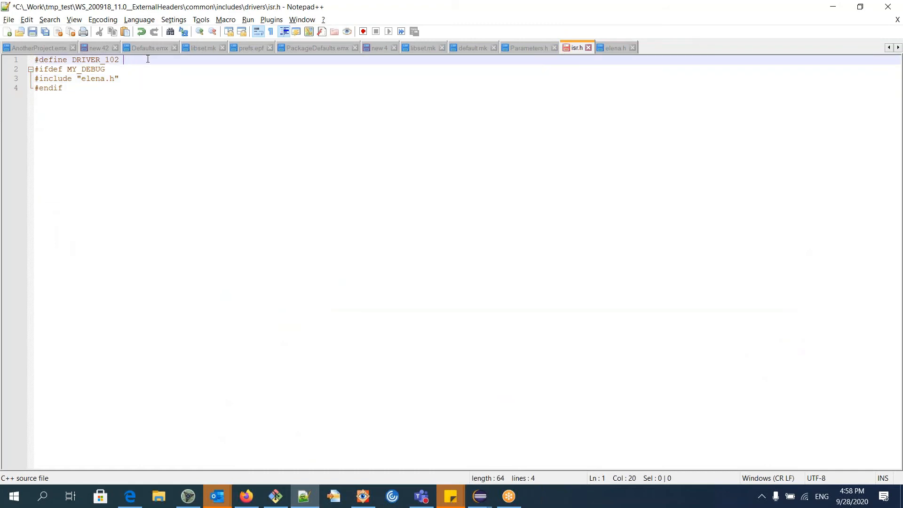
type("10")
key("ctrl+s")
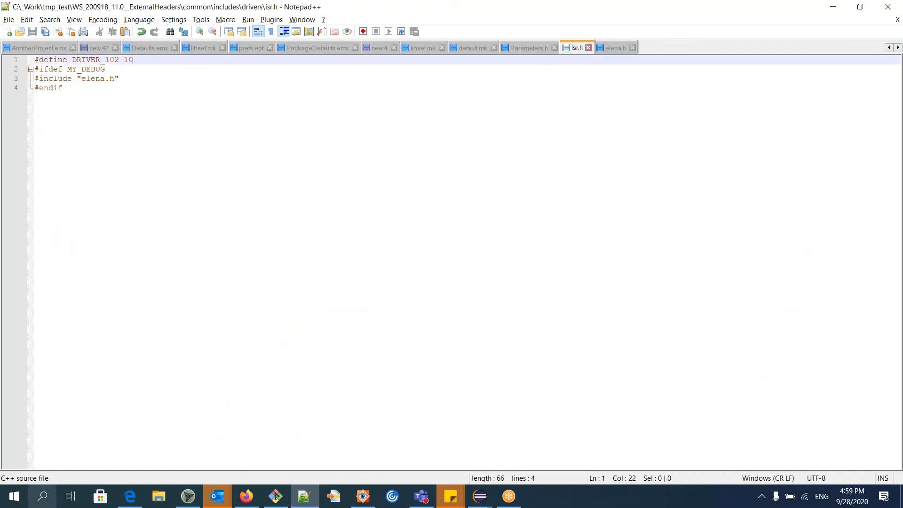
Switch to the MINGW64 terminal, change to the target110__ExternalHeaders/default/ directory, and list its files.
left_click(285, 498)
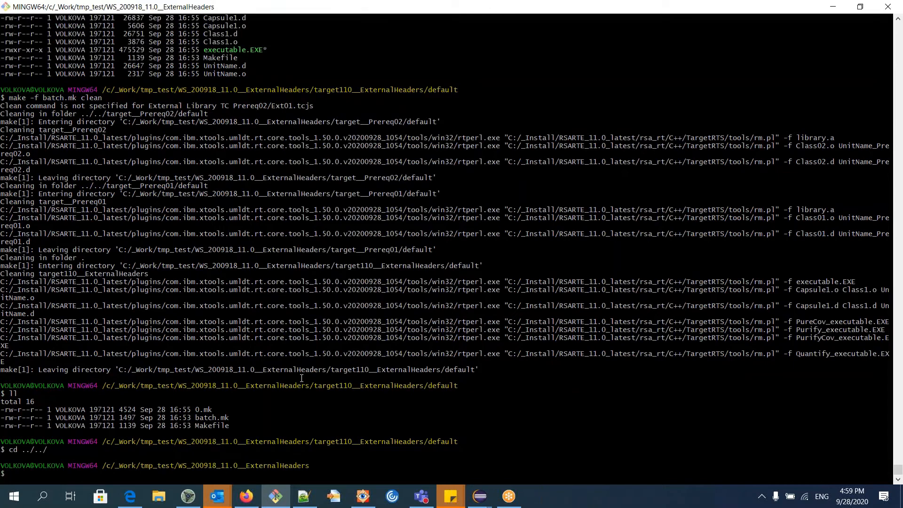
key("ctrl+r")
type("cd")
key("ctrl+r")
key("Return")
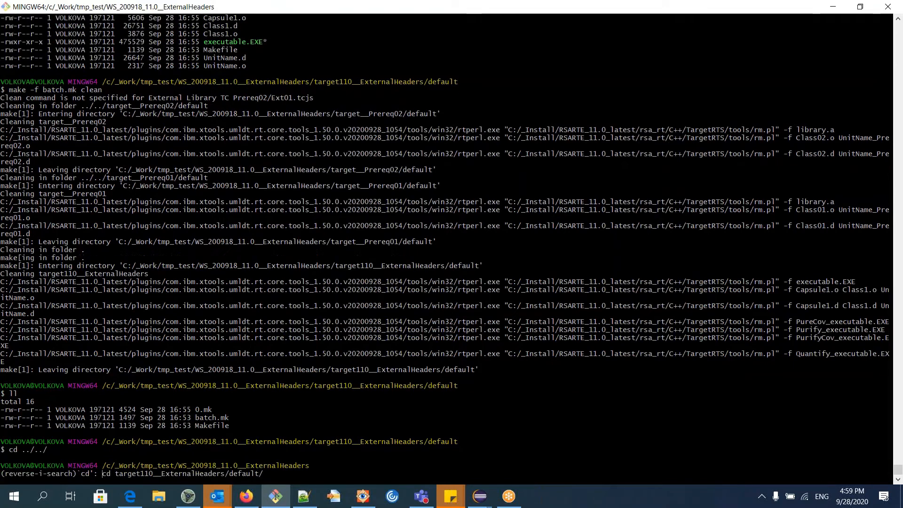
type("ll")
key("Return")
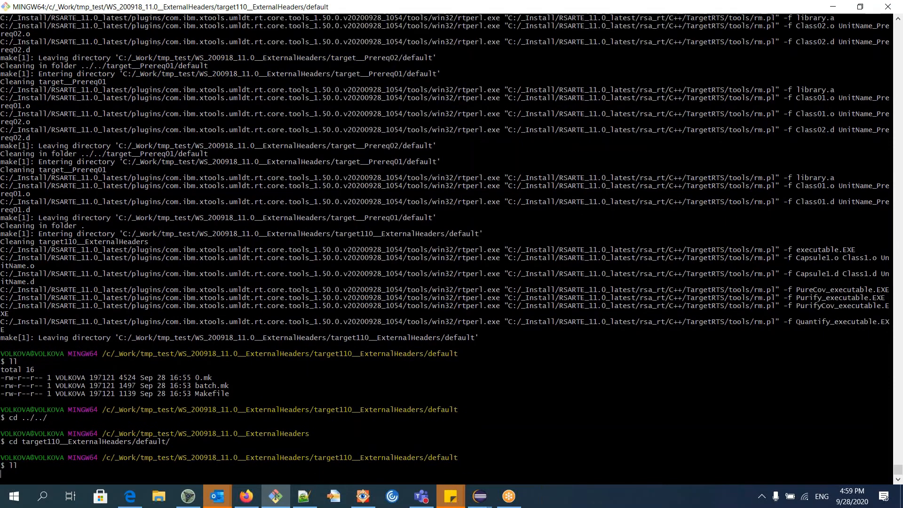
Run make all in the default folder to rebuild the executable after the isr.h change.
type("make")
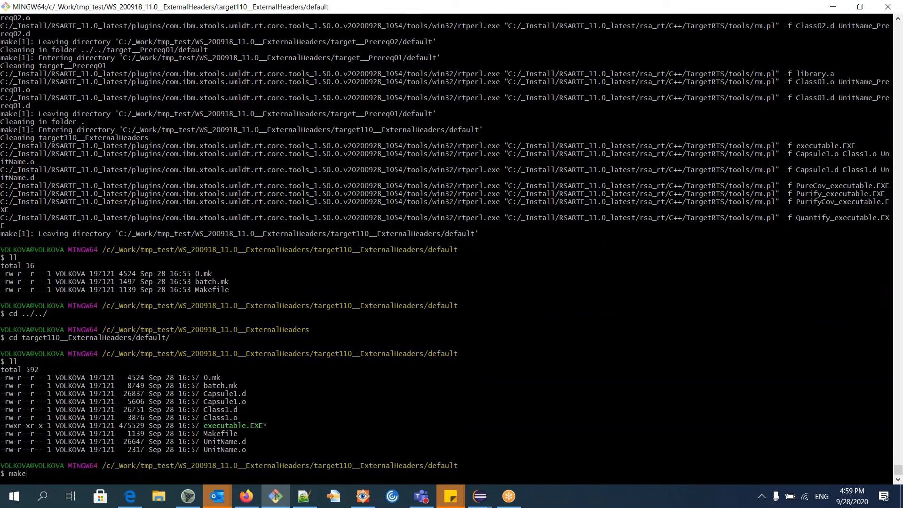
type(" all")
key("Return")
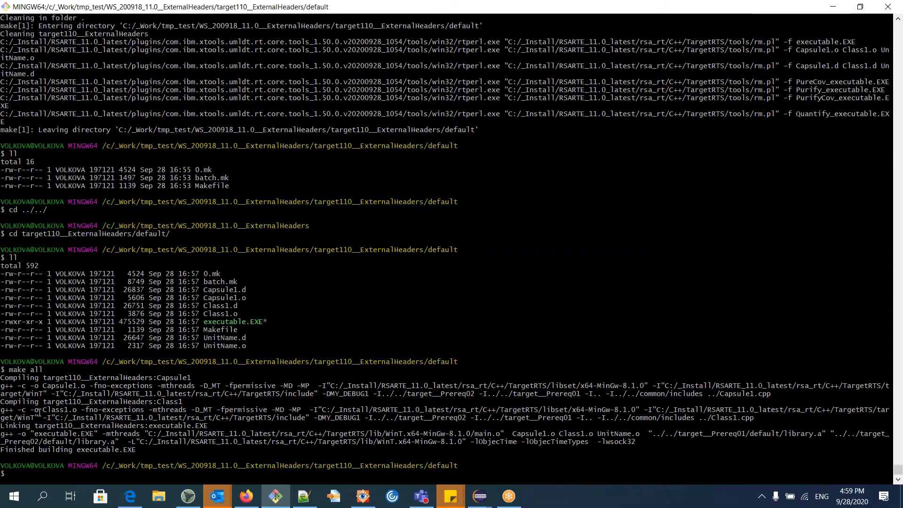
Switch to Eclipse and examine the drivers/isr.h include in the header preface code of Class1 in ExternalHeaders.
left_click(479, 496)
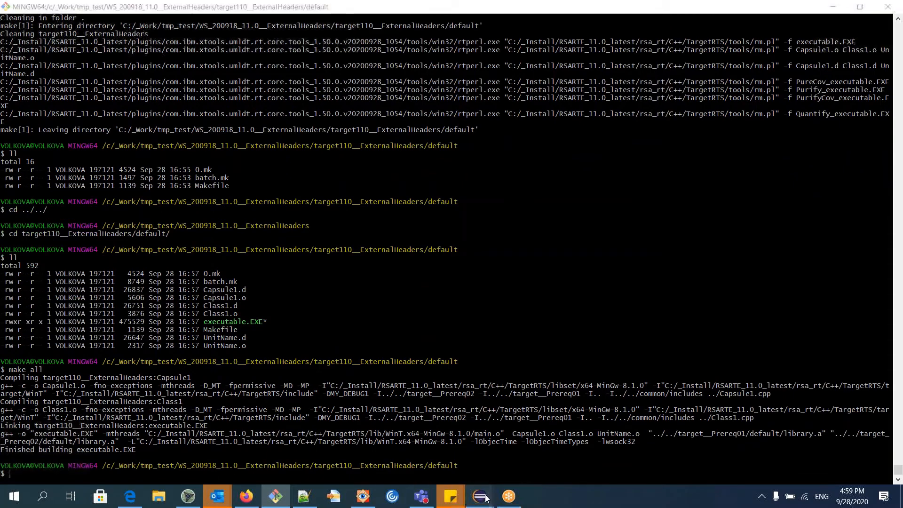
left_click(421, 447)
left_click_drag(162, 164, 164, 97)
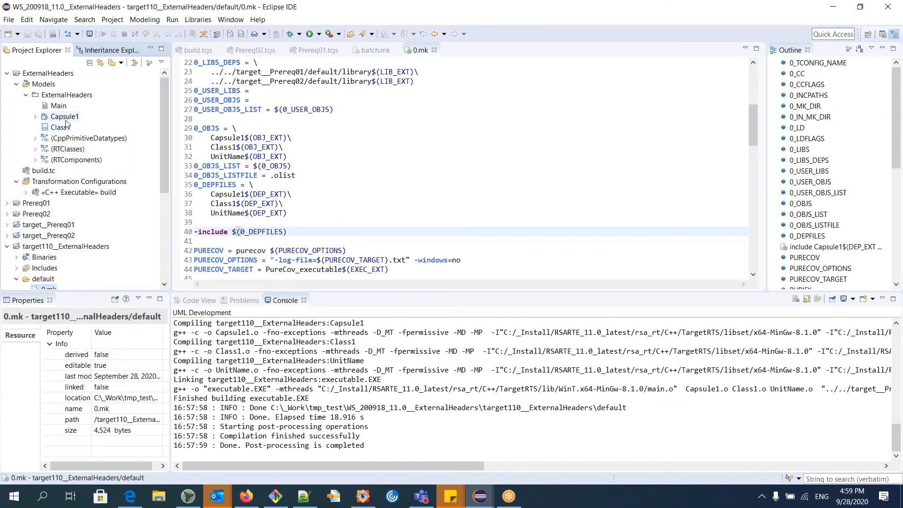
left_click(61, 127)
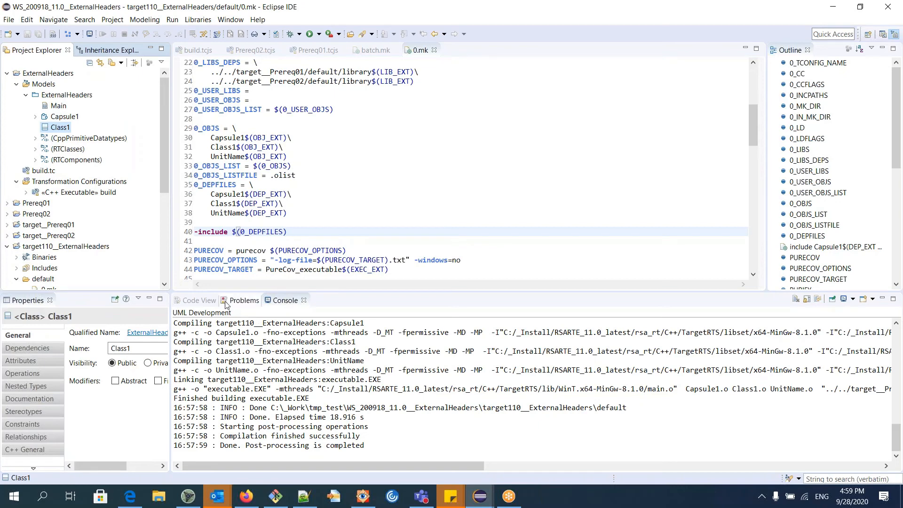
left_click(199, 300)
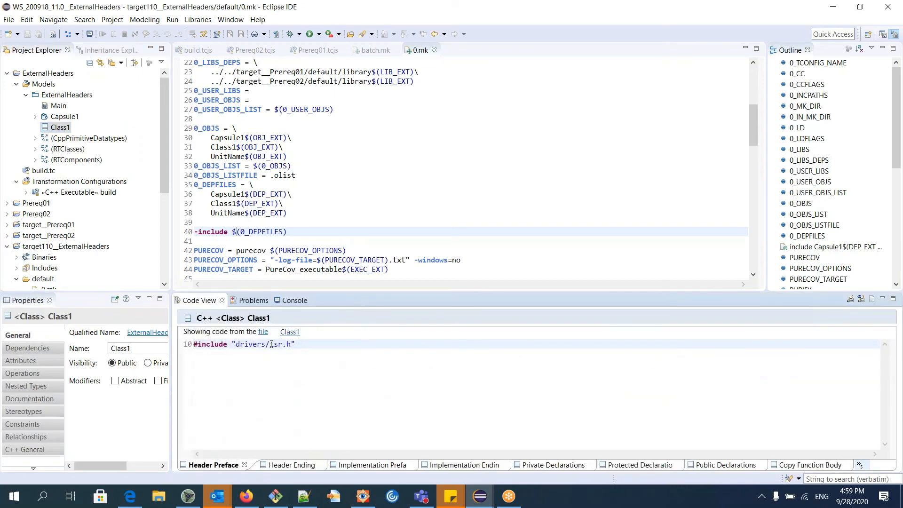
left_click_drag(236, 344, 293, 347)
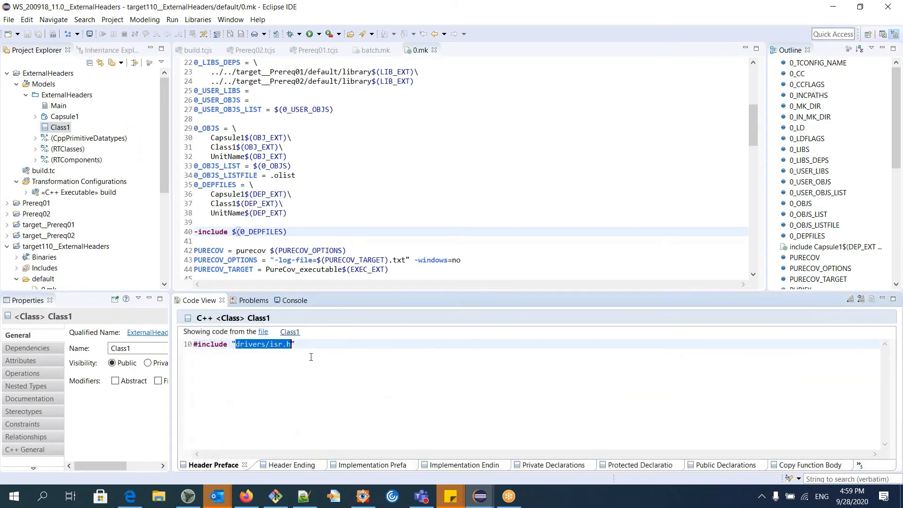
left_click(331, 407)
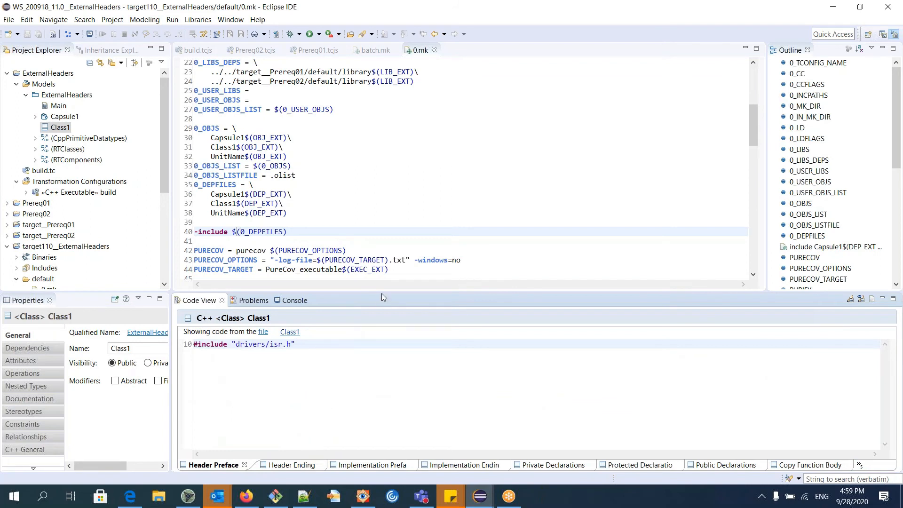
mouse_move(306, 498)
left_click_drag(374, 291, 379, 304)
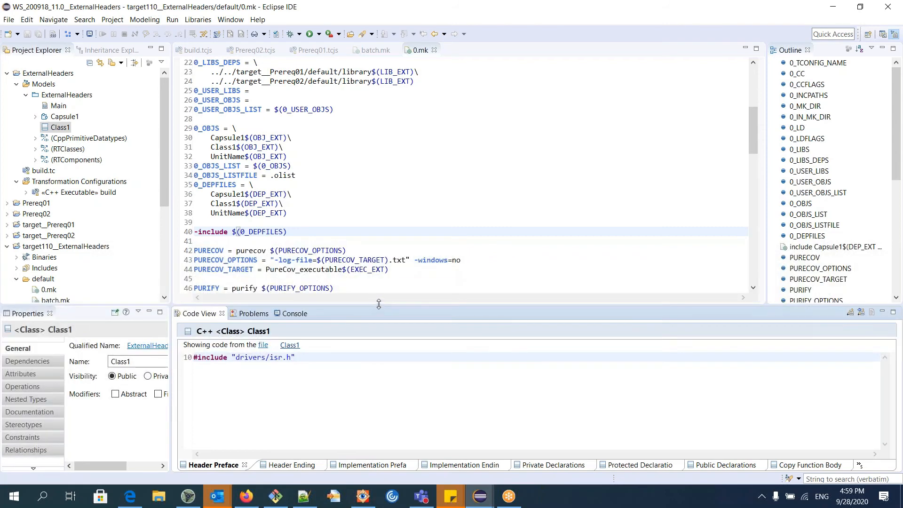
Switch to Notepad++ and examine the $(DEP_OPTS) entry of LIBSETCCFLAGS in libset.mk.
mouse_move(285, 503)
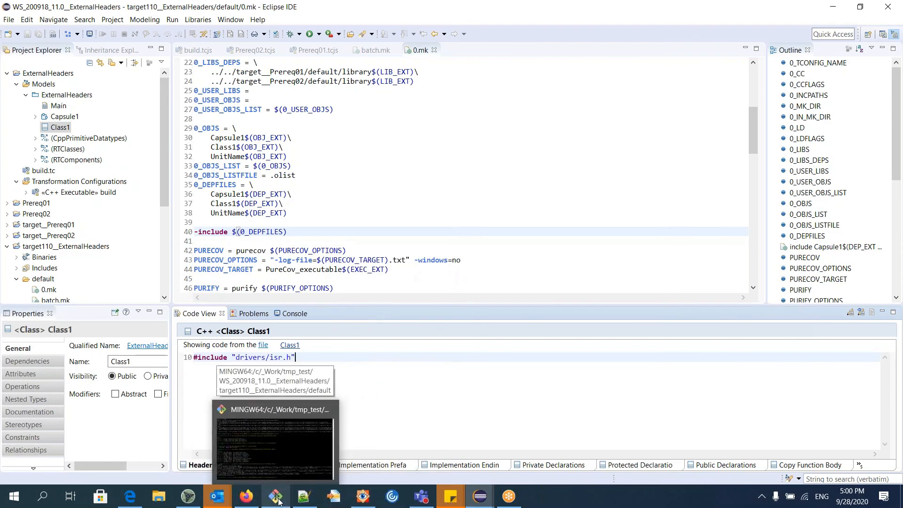
left_click(304, 496)
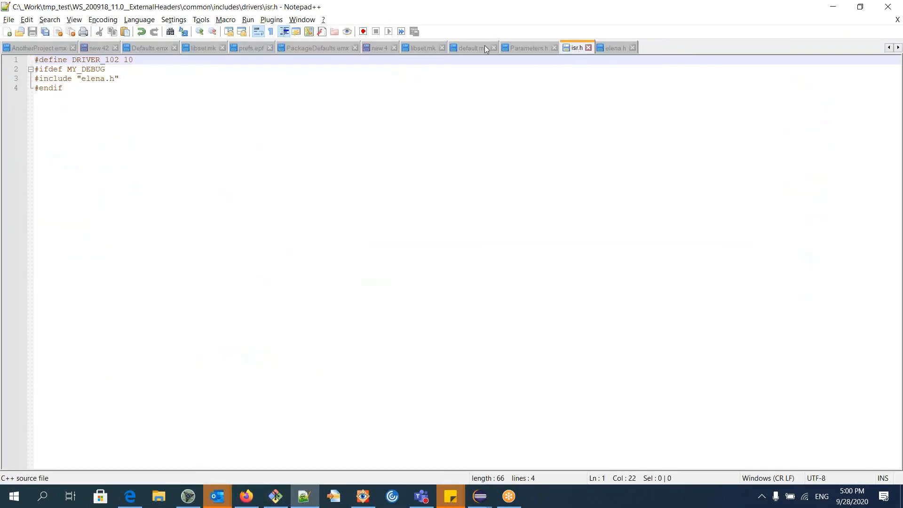
left_click(466, 49)
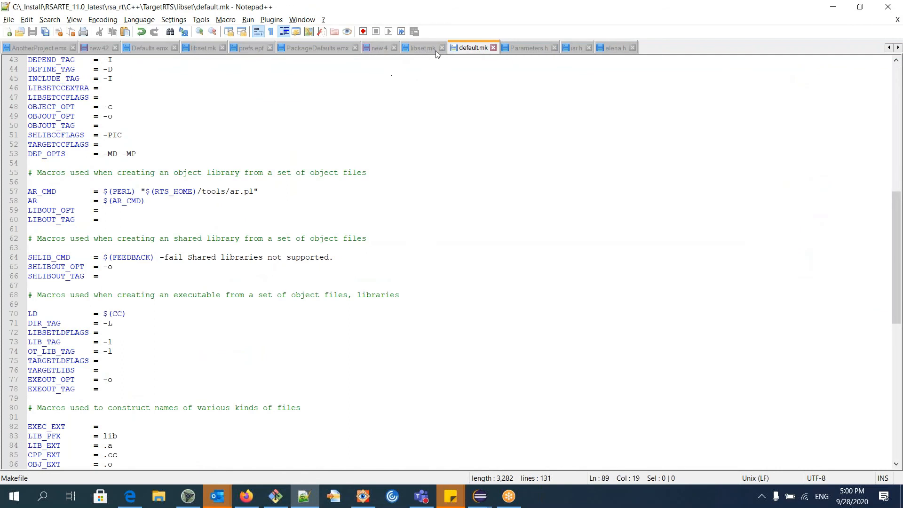
left_click(435, 49)
left_click_drag(314, 210, 365, 209)
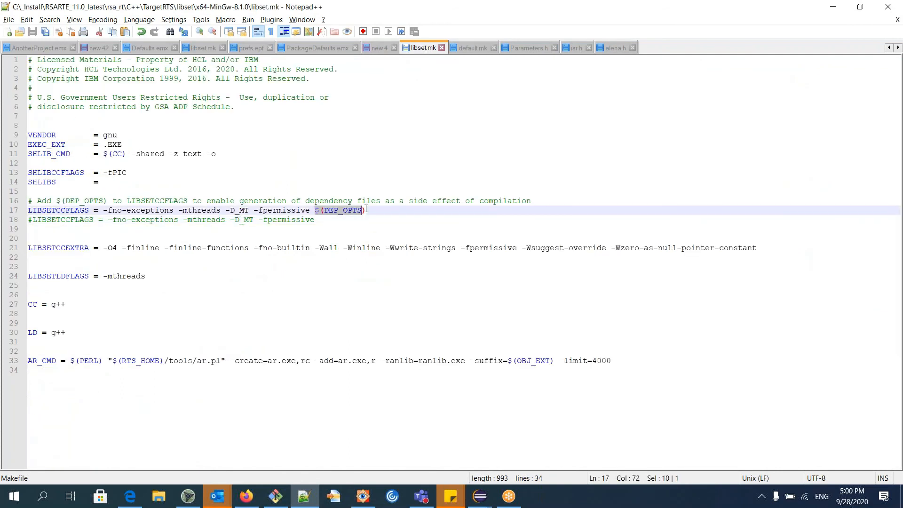
left_click(383, 221)
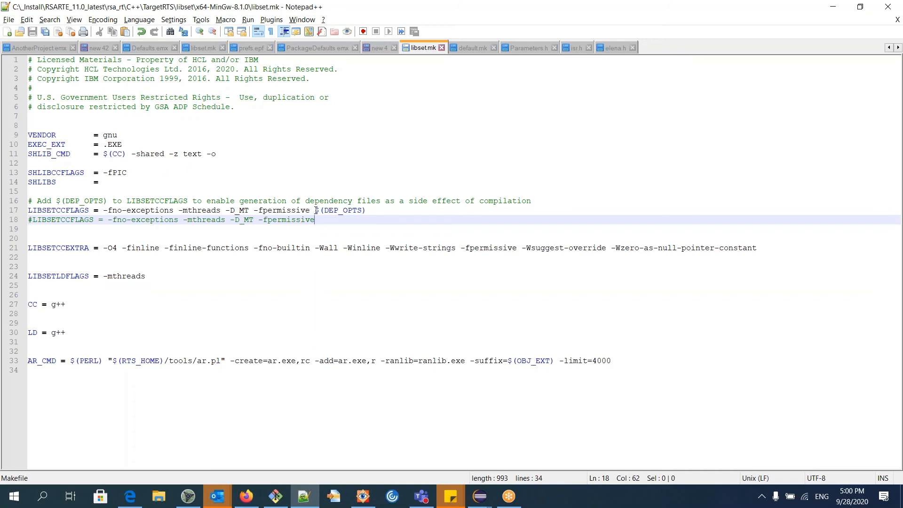
left_click_drag(315, 212, 368, 219)
left_click(369, 215)
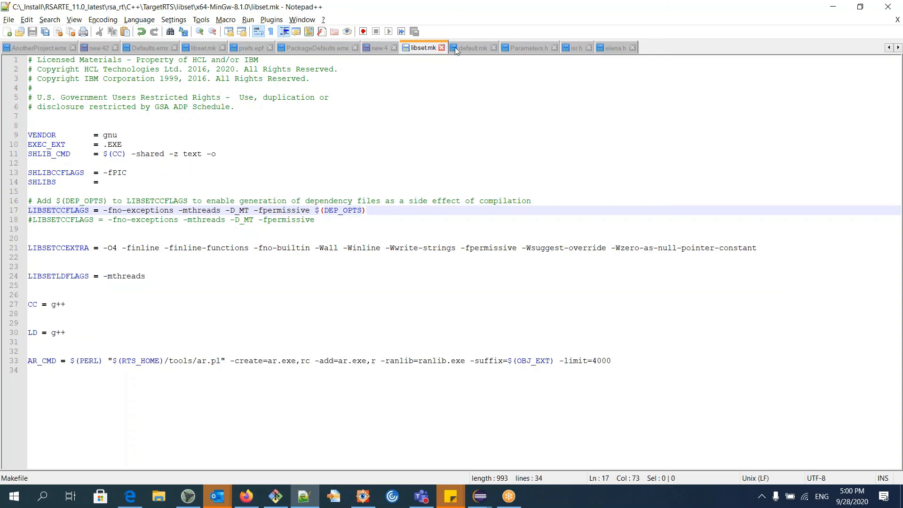
Open default.mk and examine the DEP_EXT and DEP_OPTS macro definitions.
left_click(470, 49)
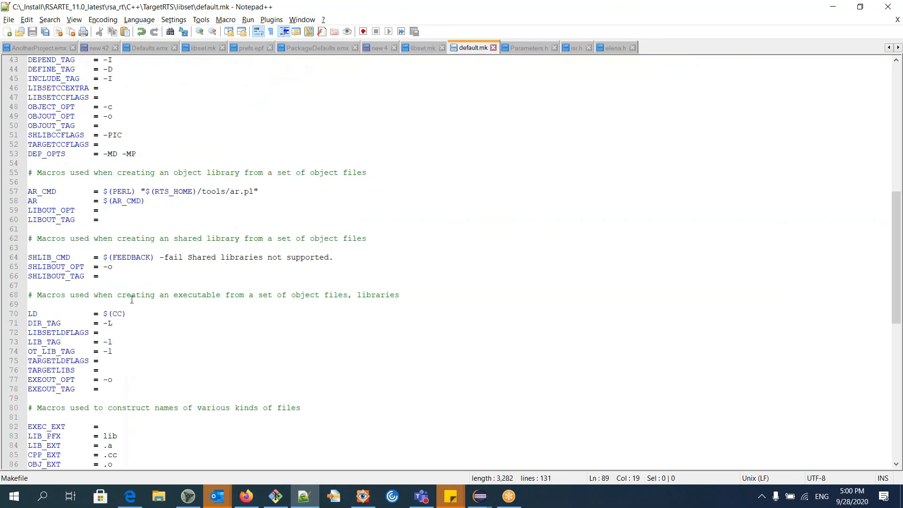
scroll(141, 359, "down", 4)
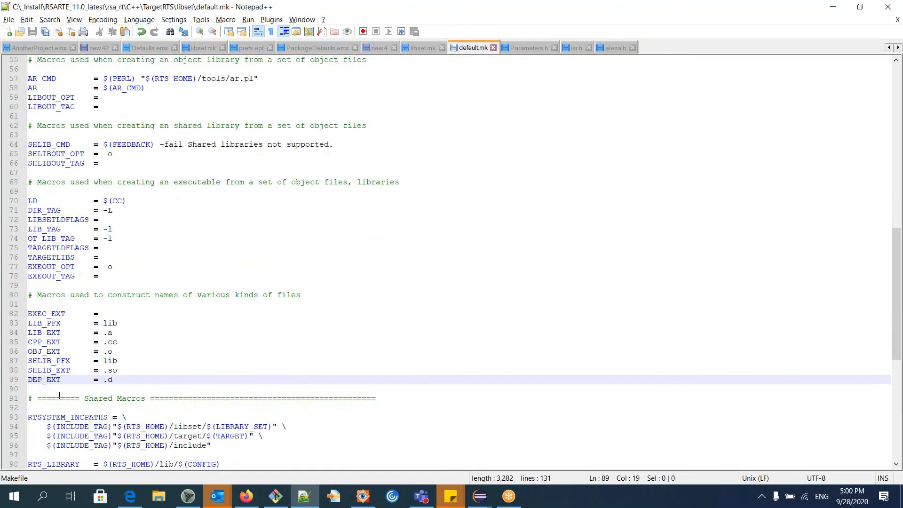
left_click_drag(29, 382, 123, 380)
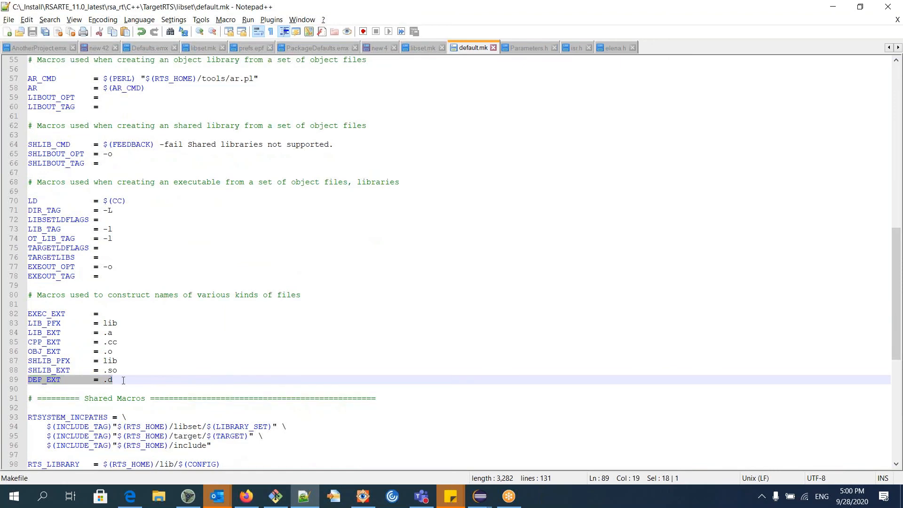
scroll(118, 357, "up", 5)
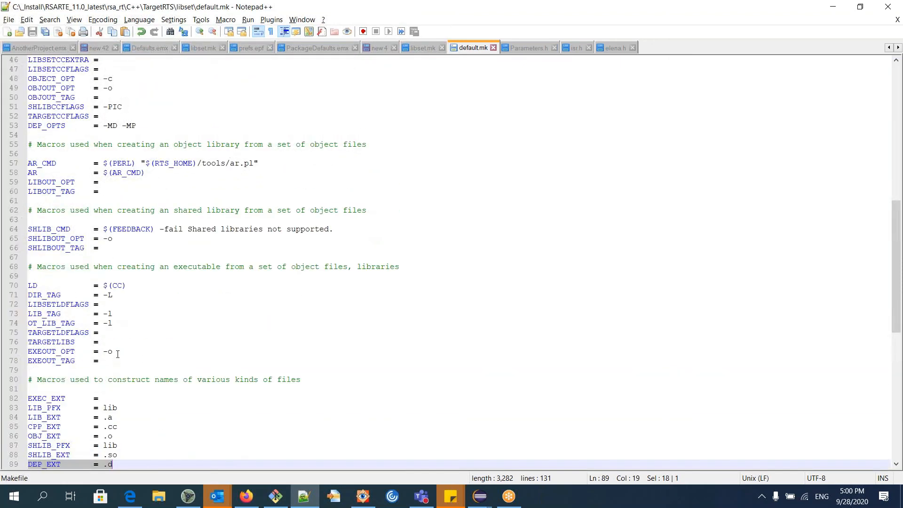
left_click_drag(28, 183, 144, 184)
left_click(145, 184)
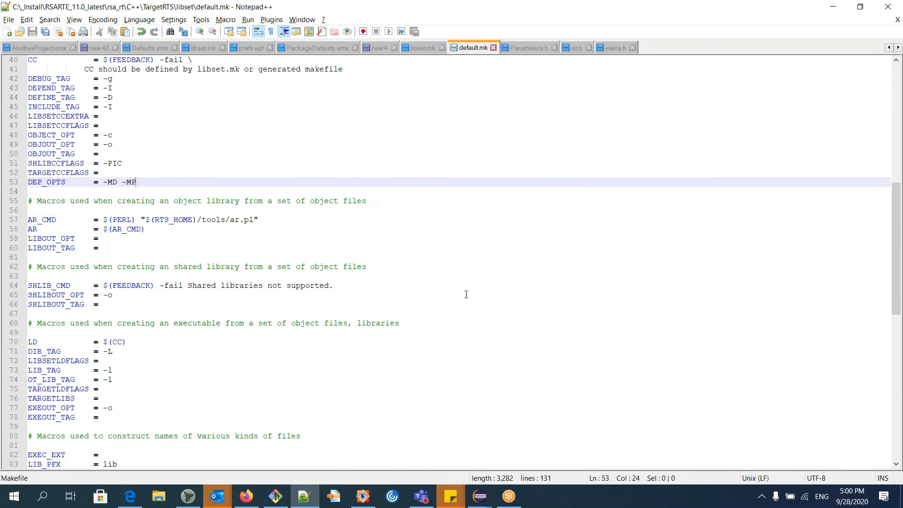